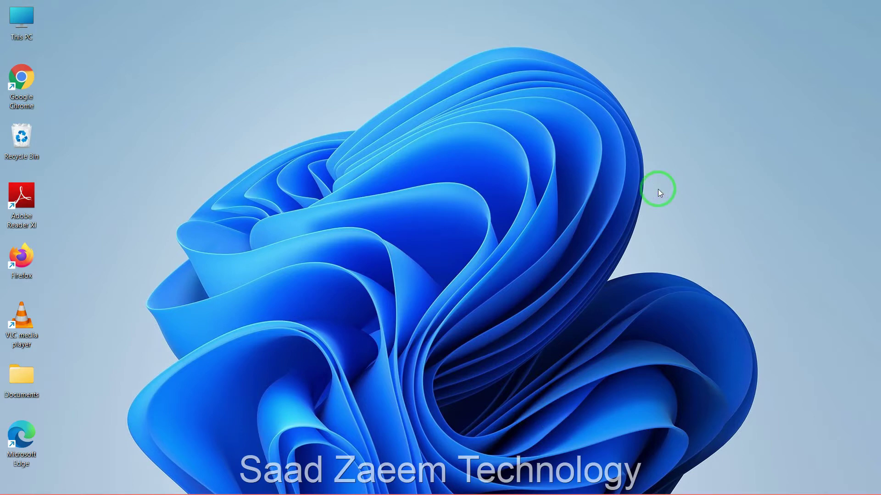
# - Launch Device Manager from Windows search with 'devi' and move its window toward the centre
pyautogui.press('super')
pyautogui.write('de')
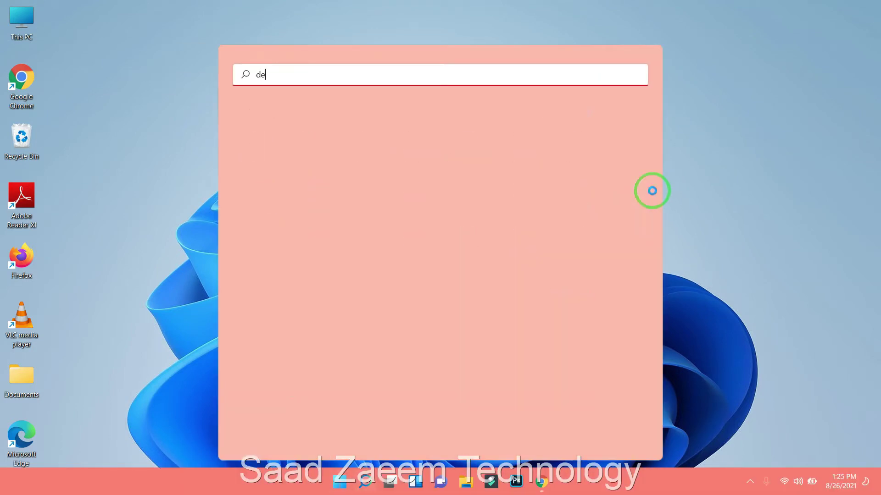
pyautogui.write('vi')
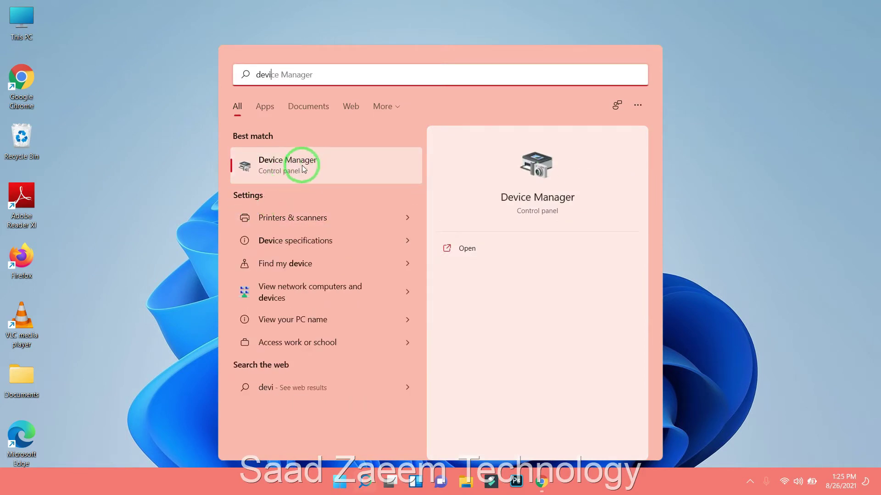
pyautogui.click(294, 166)
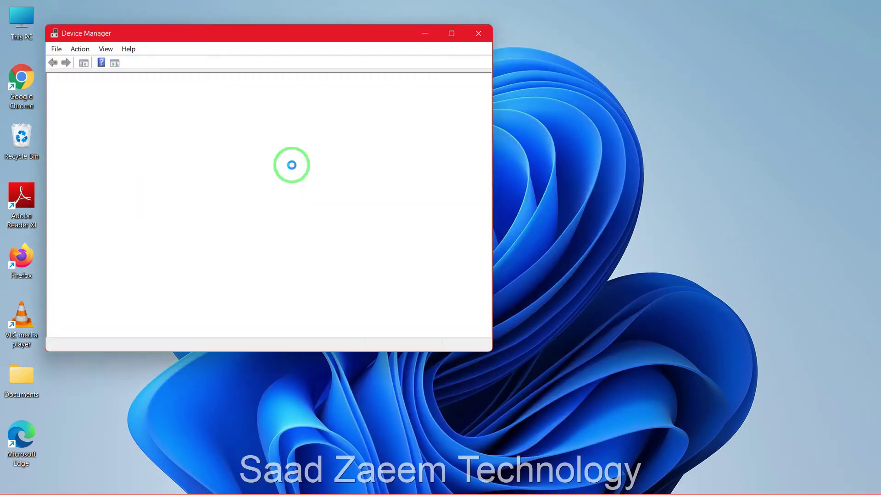
pyautogui.moveTo(268, 34); pyautogui.dragTo(454, 34)
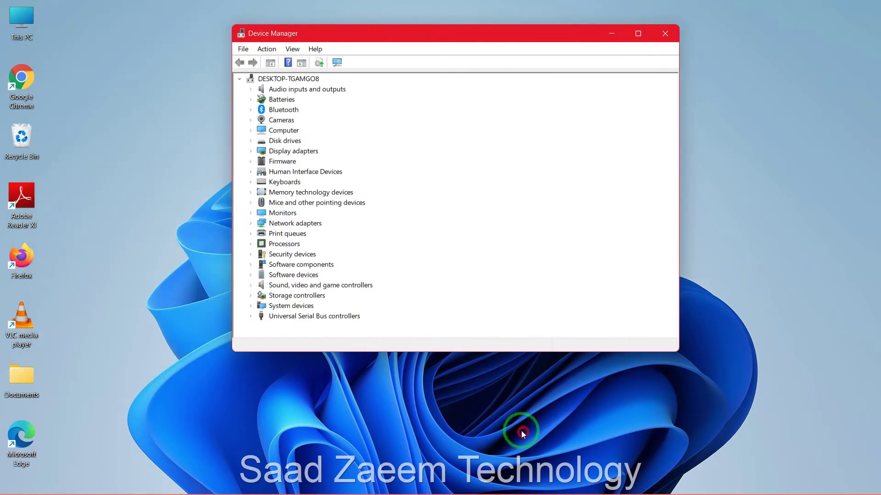
# - Expand Sound, video and game controllers and select Realtek High Definition Audio
pyautogui.click(251, 285)
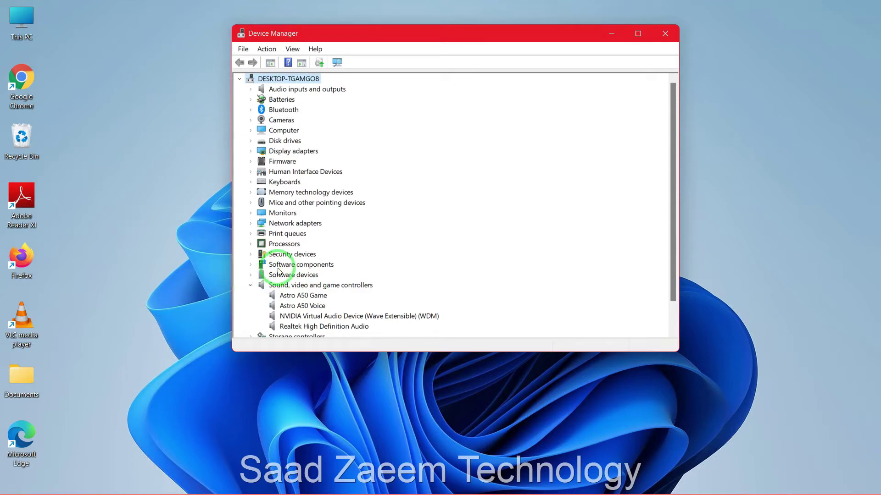
pyautogui.scroll(-1, 278, 272)
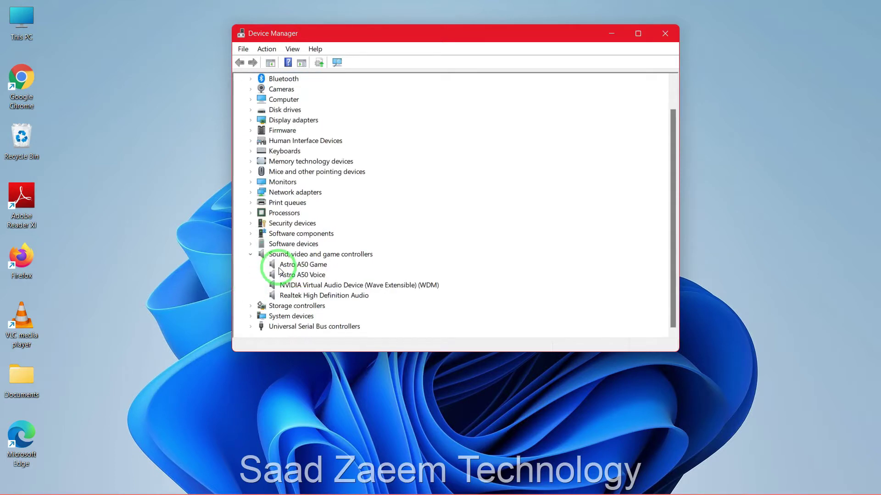
pyautogui.click(298, 297)
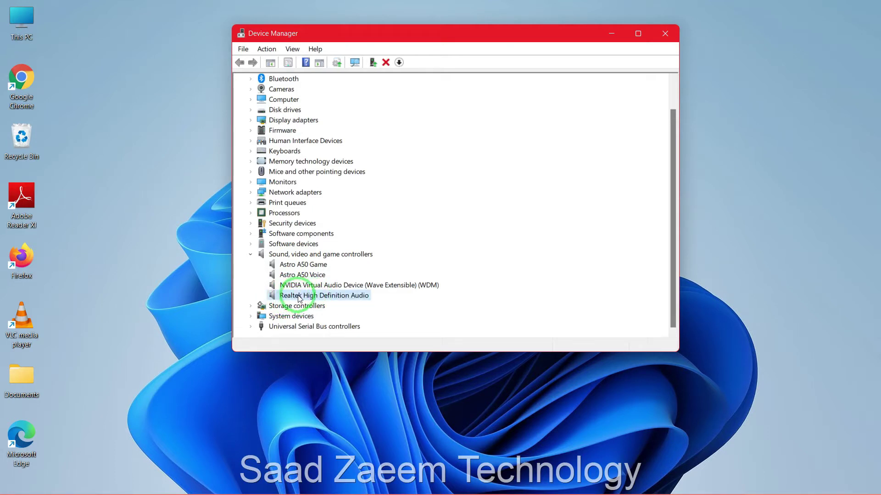
# - Open the Realtek High Definition Audio properties at the Driver tab
pyautogui.rightClick(299, 298)
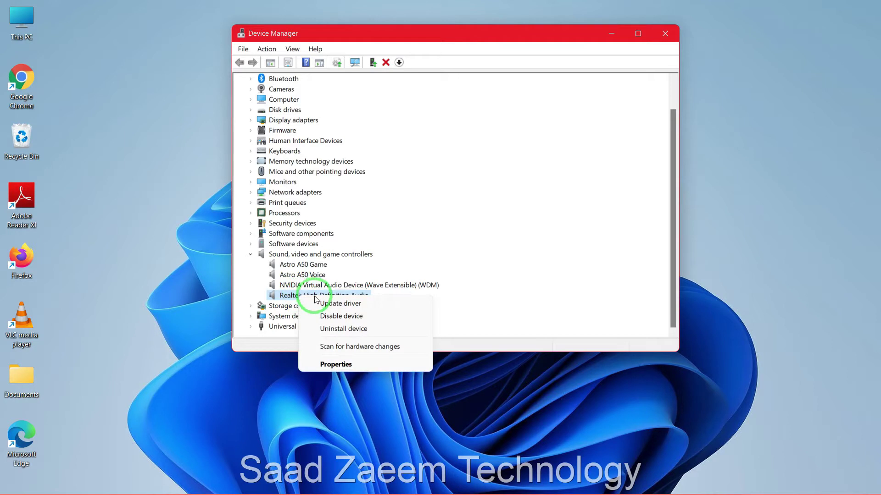
pyautogui.click(331, 364)
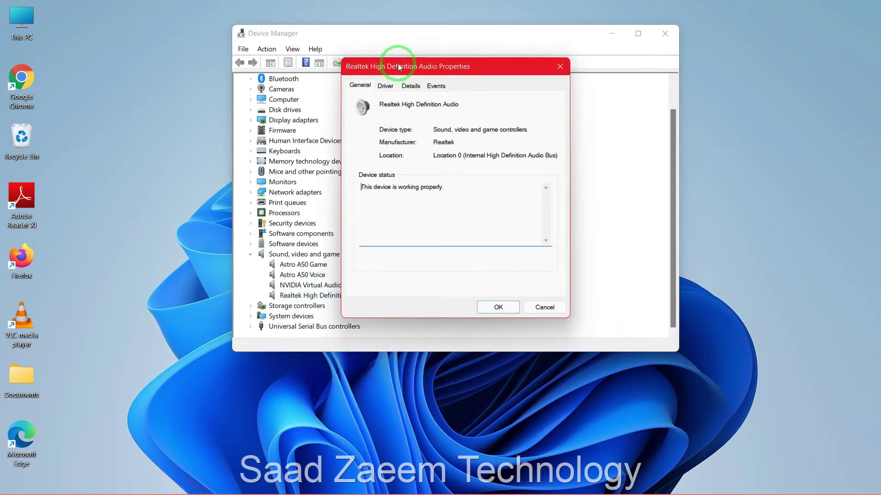
pyautogui.moveTo(399, 66); pyautogui.dragTo(468, 58)
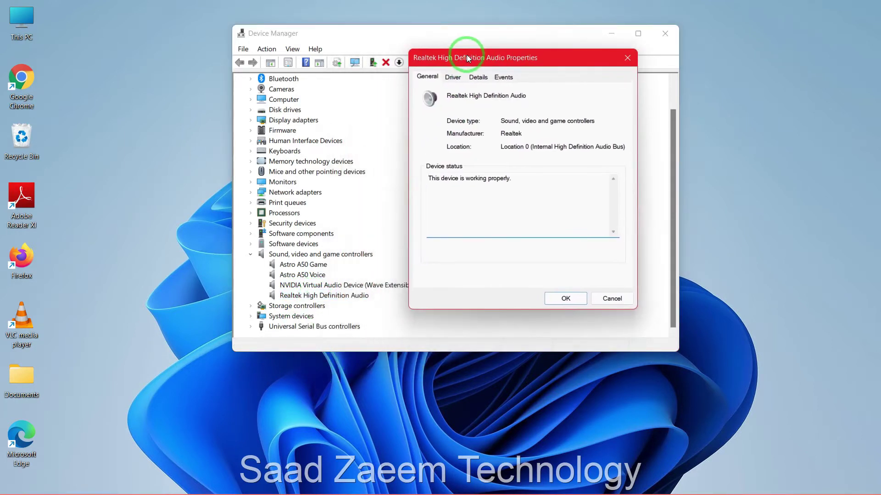
pyautogui.click(453, 76)
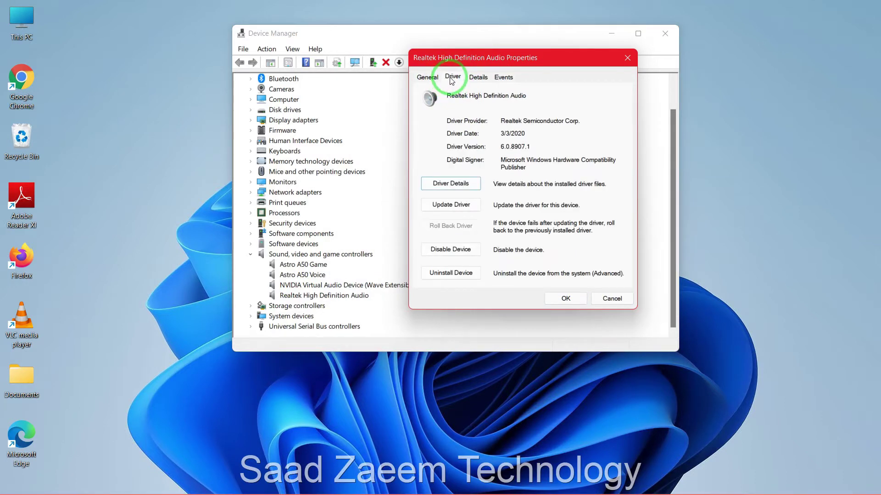
# - Run Update Driver with an automatic search for a newer Realtek driver
pyautogui.click(452, 207)
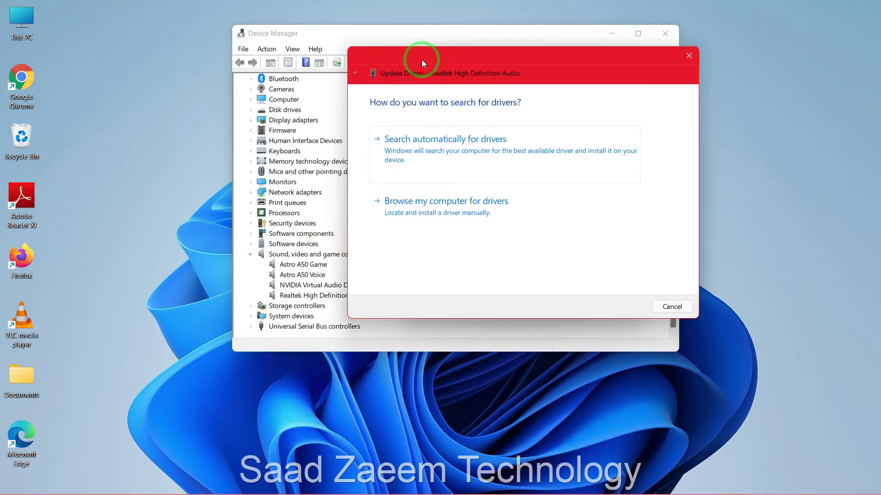
pyautogui.moveTo(415, 57); pyautogui.dragTo(442, 48)
pyautogui.click(447, 146)
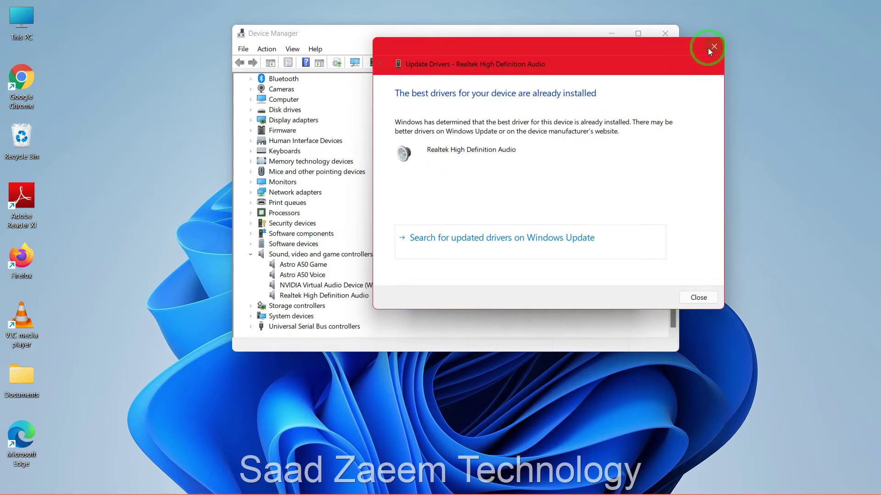
# - Restart Update Driver and choose to pick from drivers already on the computer
pyautogui.click(699, 297)
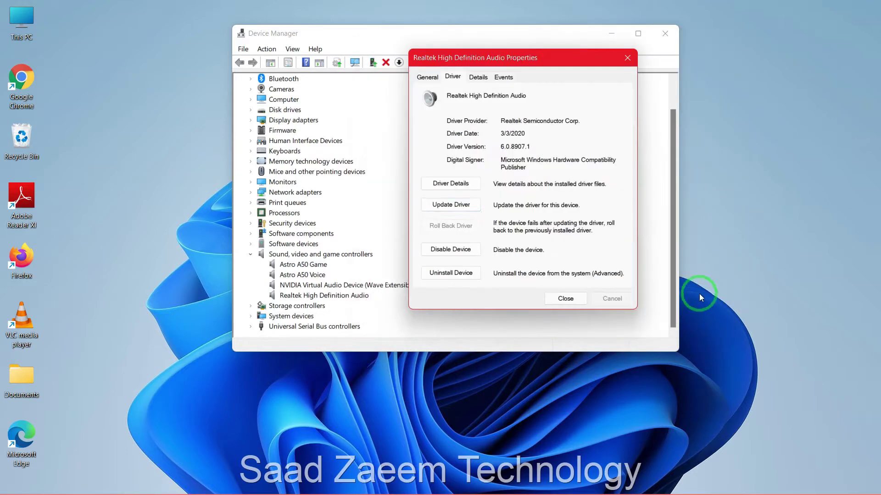
pyautogui.click(471, 209)
pyautogui.moveTo(442, 67); pyautogui.dragTo(461, 67)
pyautogui.click(445, 206)
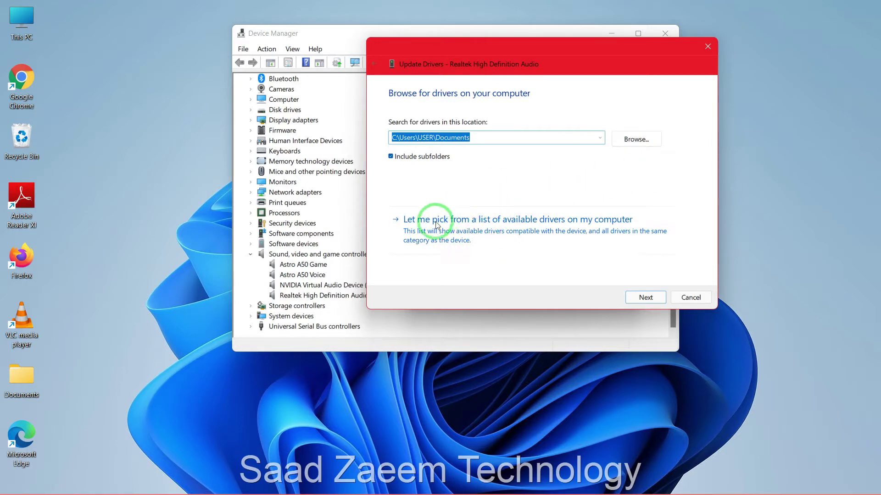
pyautogui.click(470, 232)
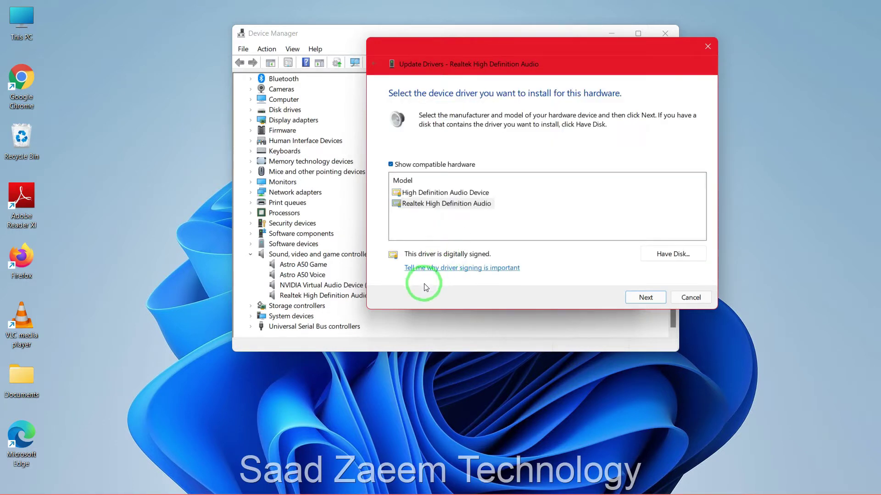
# - Install the Realtek High Definition Audio model, then close the confirmation and properties window
pyautogui.click(420, 207)
pyautogui.click(642, 298)
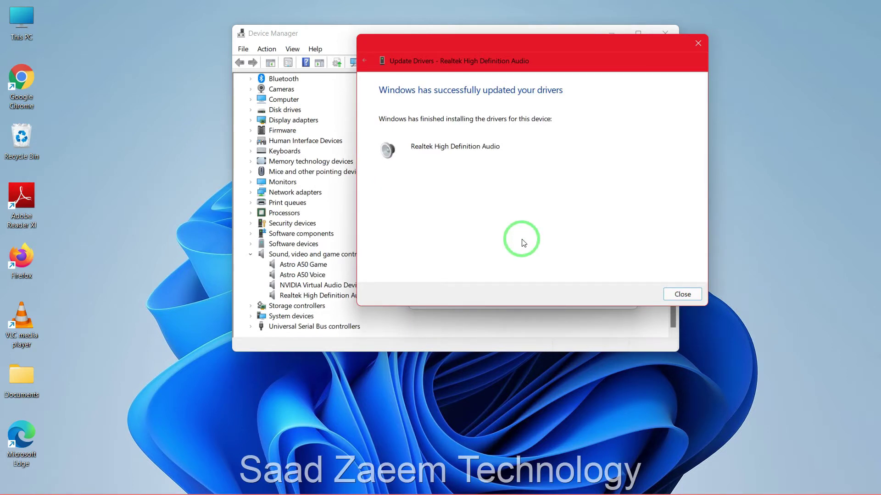
pyautogui.click(682, 294)
pyautogui.click(558, 296)
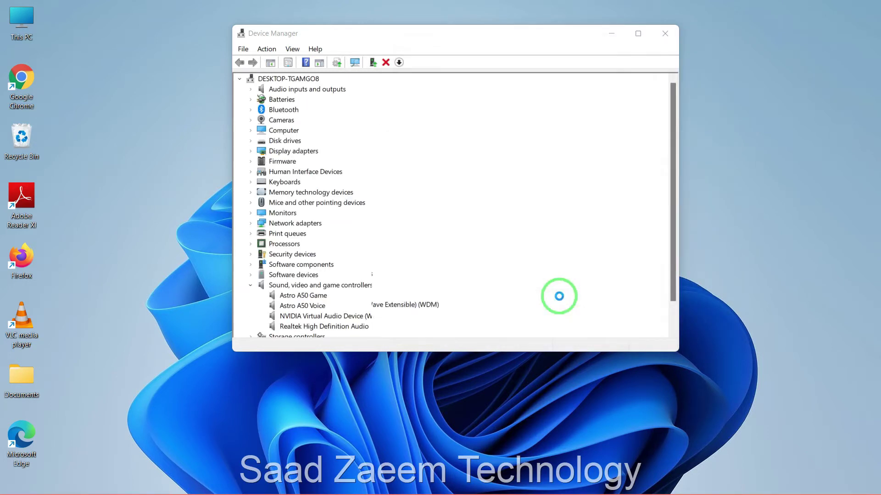
# - Close Device Manager, view the Start menu's Sleep, Shut down and Restart options, then dismiss it
pyautogui.click(665, 39)
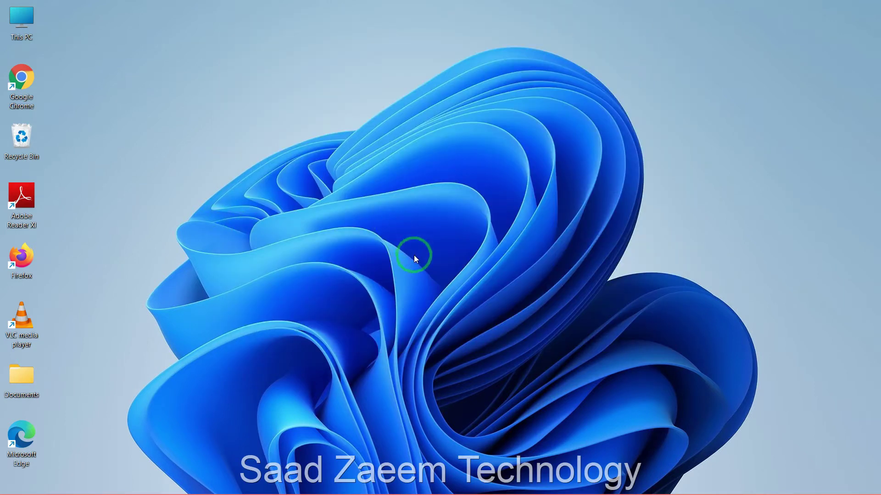
pyautogui.click(352, 474)
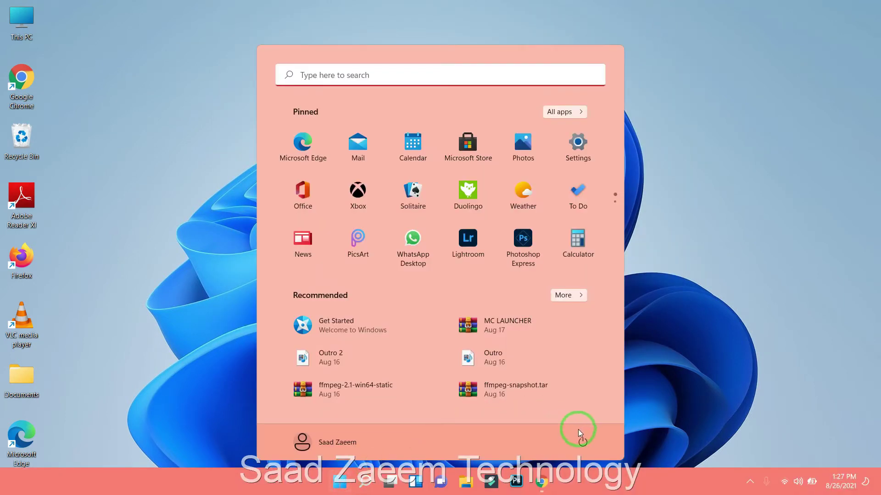
pyautogui.click(582, 440)
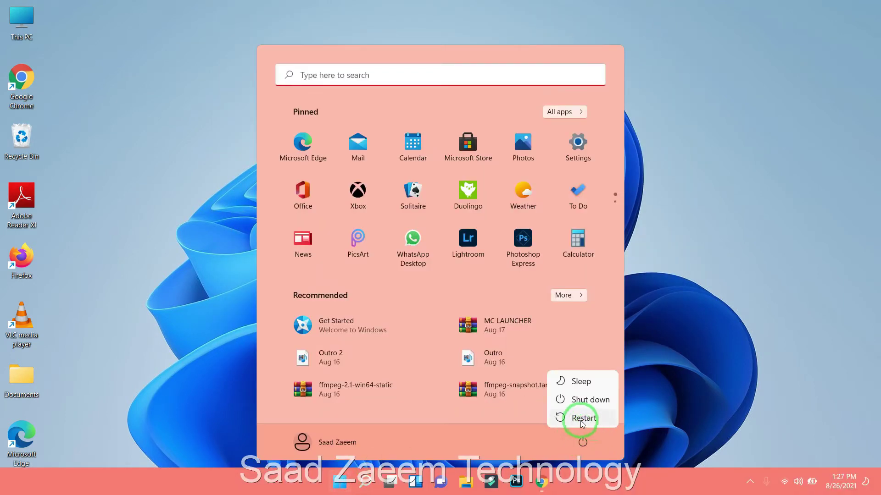
pyautogui.click(681, 299)
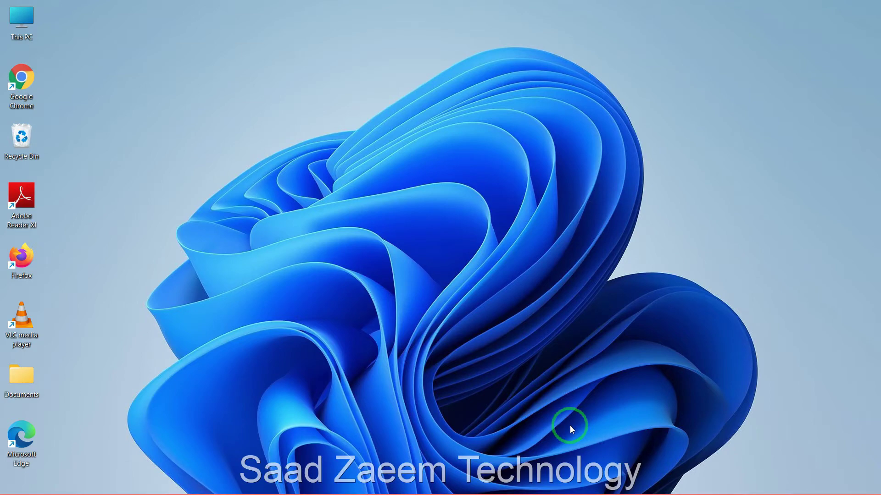
# - In Edge, edit the query and run a search for 'Acer audio driver'
pyautogui.moveTo(395, 477)
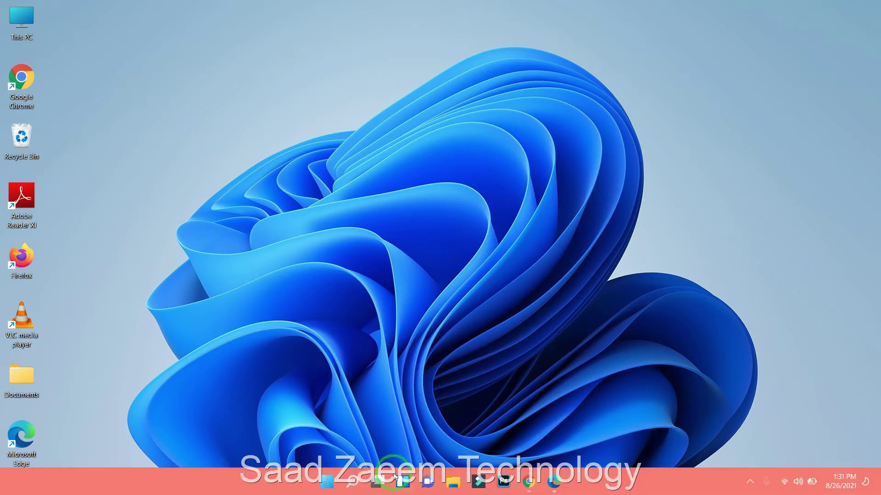
pyautogui.click(543, 490)
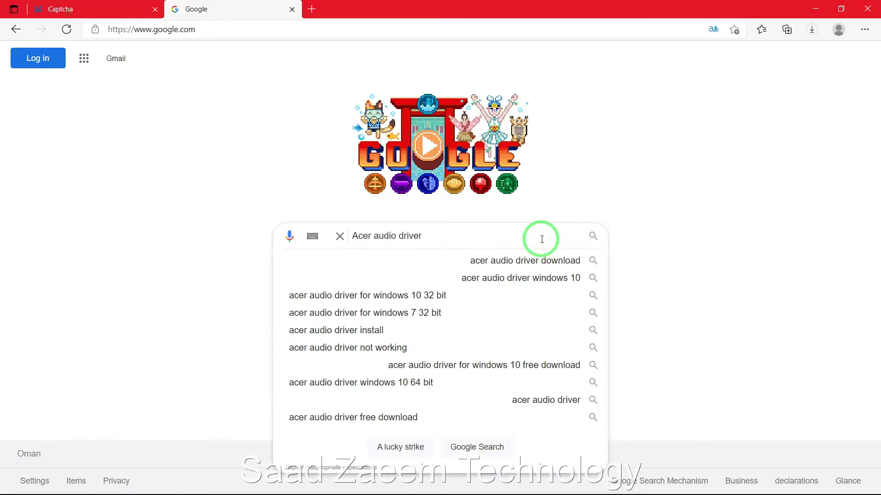
pyautogui.click(370, 235)
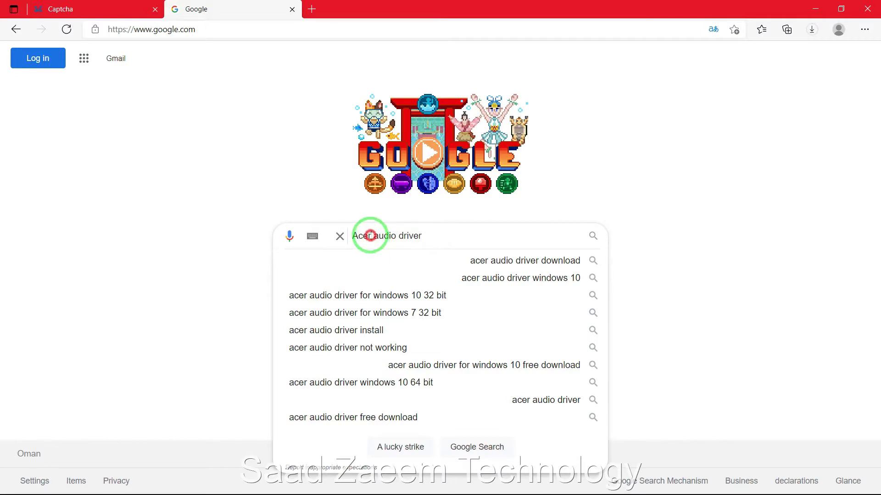
pyautogui.click(371, 236)
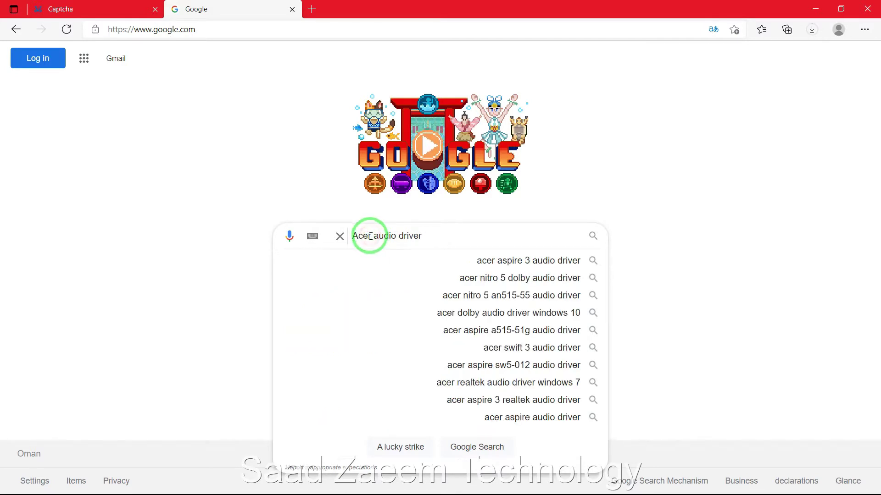
pyautogui.click(431, 236)
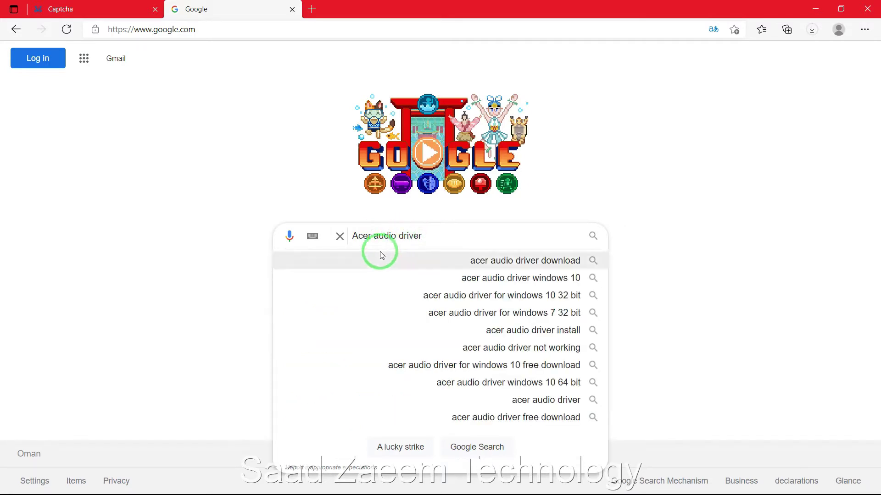
pyautogui.doubleClick(370, 237)
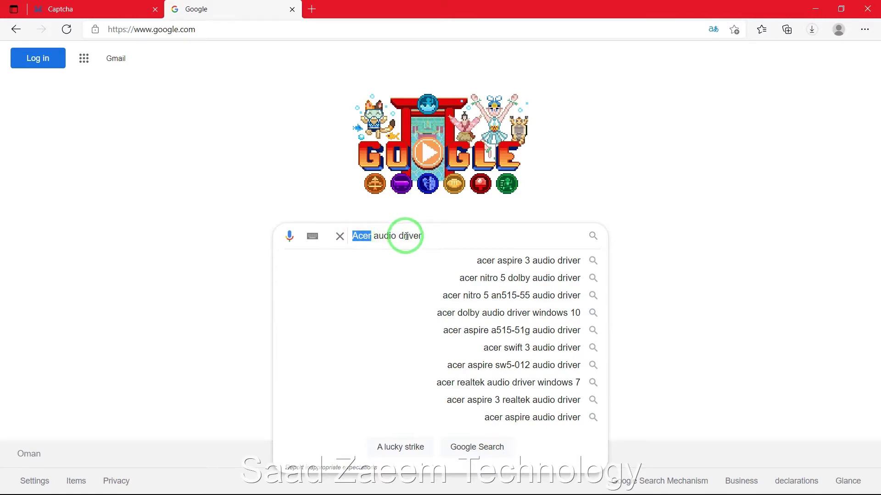
pyautogui.click(371, 236)
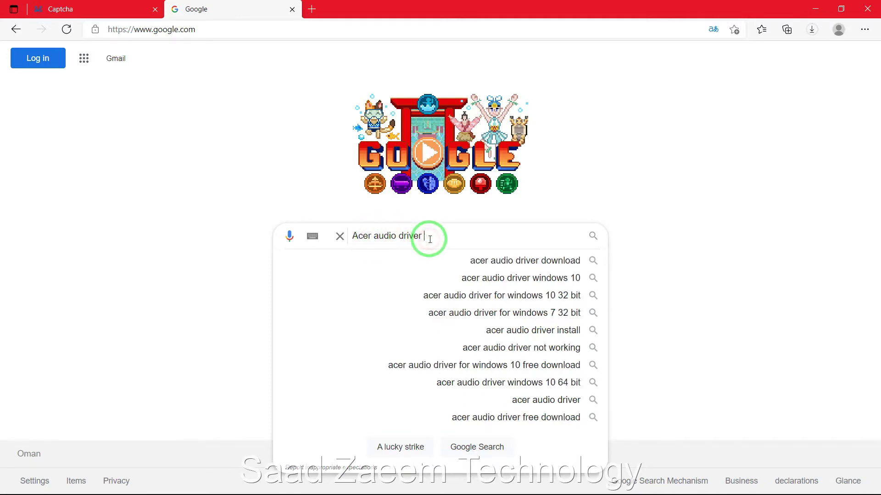
pyautogui.press('Return')
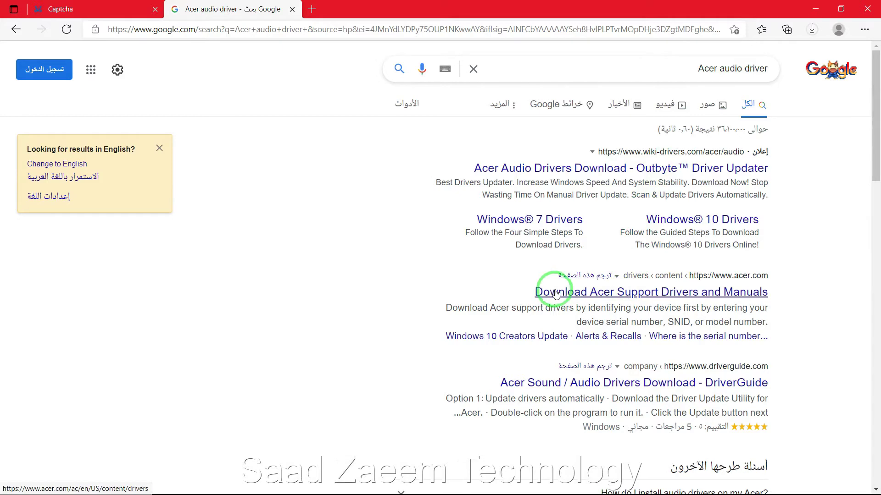
# - Open the Acer Support Drivers and Manuals result and accept all cookies
pyautogui.click(586, 295)
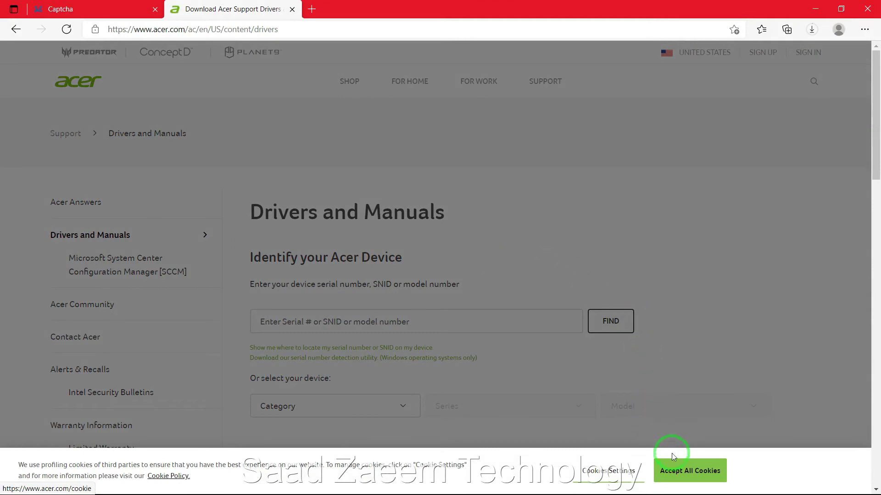
pyautogui.click(670, 469)
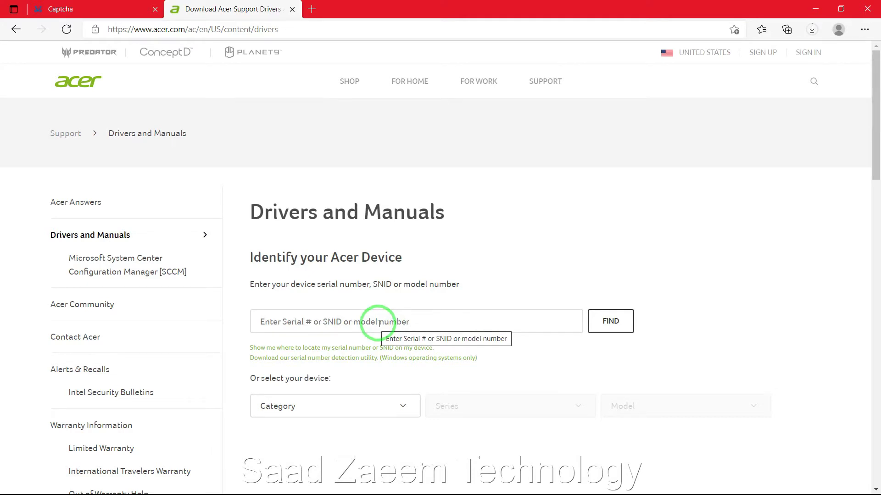
pyautogui.press('super')
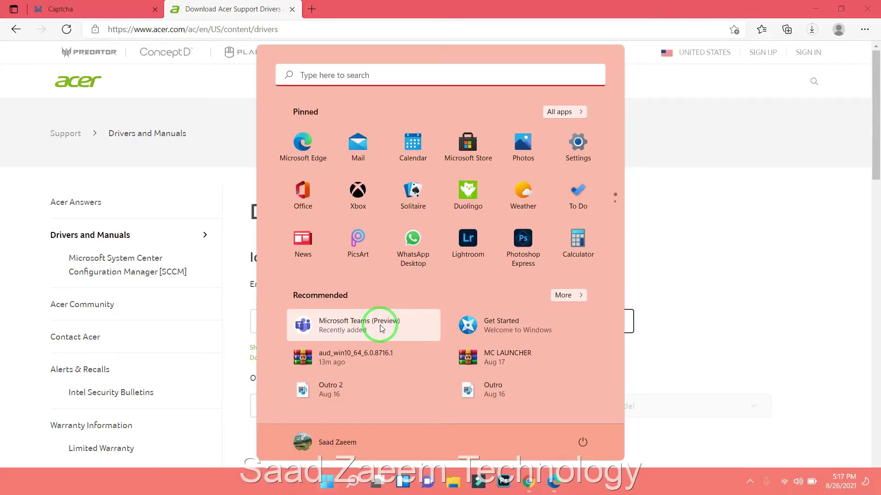
# - Run 'wmic bios get serialnumber' in Command Prompt and copy the printed serial number
pyautogui.write('cmd')
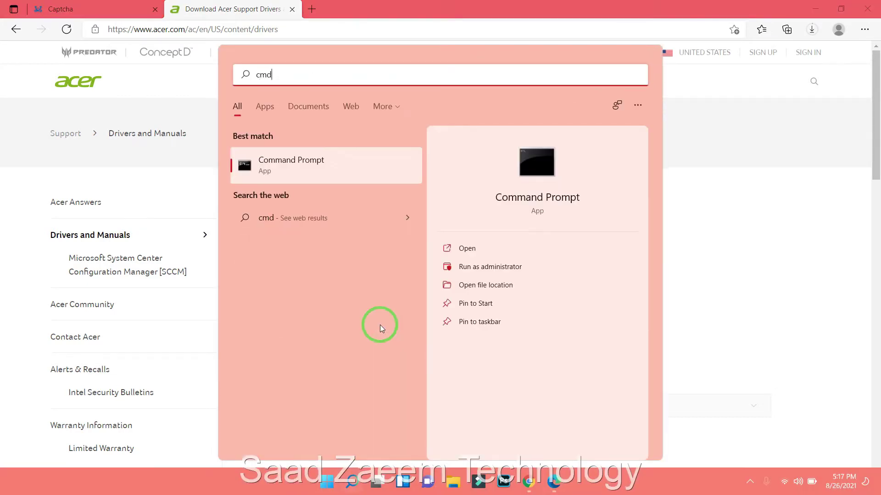
pyautogui.click(244, 164)
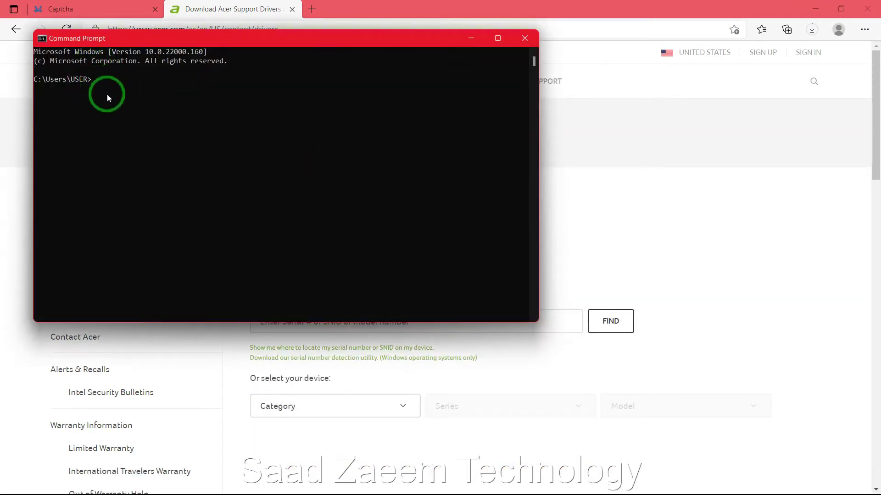
pyautogui.write('wmic bios get serialnumber')
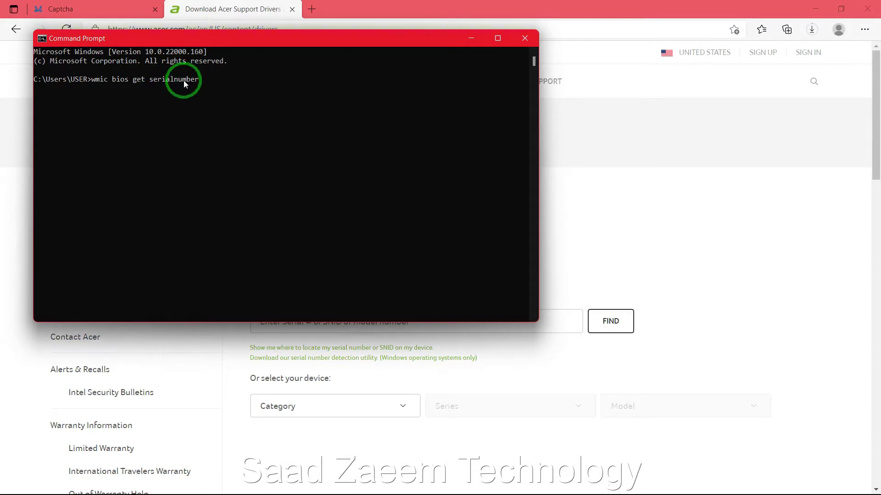
pyautogui.press('Return')
pyautogui.press('Tab')
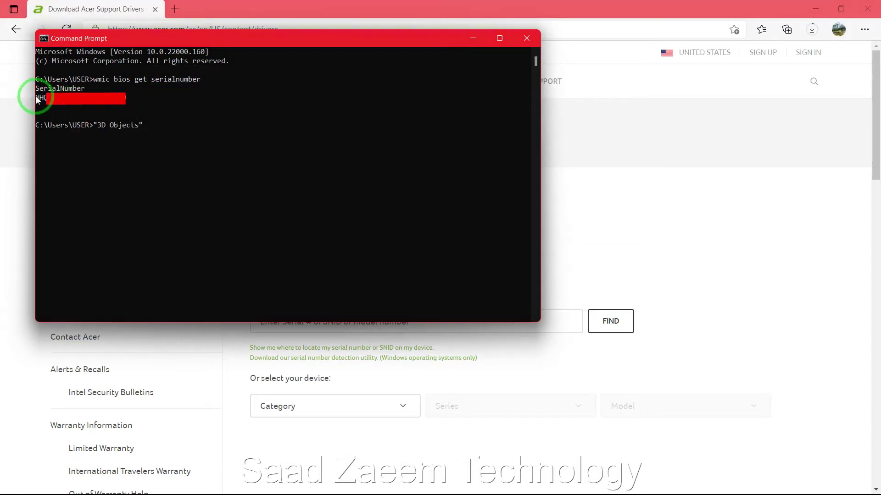
pyautogui.moveTo(37, 99); pyautogui.dragTo(138, 100)
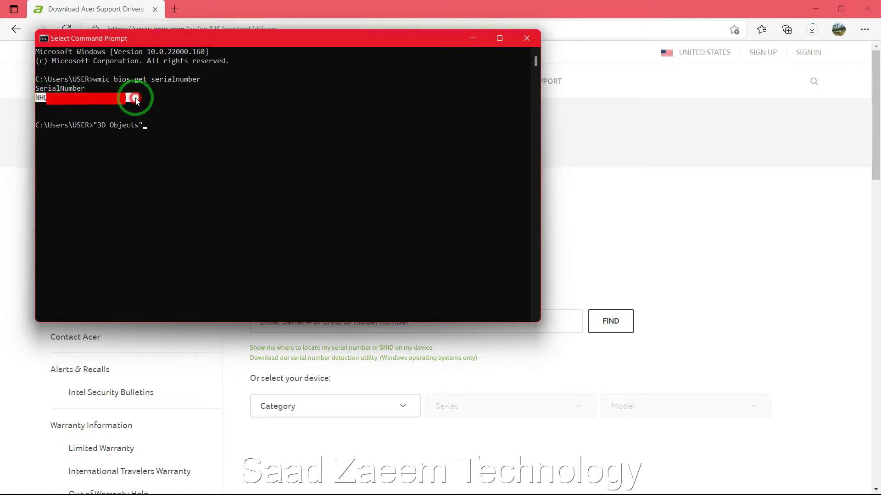
pyautogui.rightClick(155, 183)
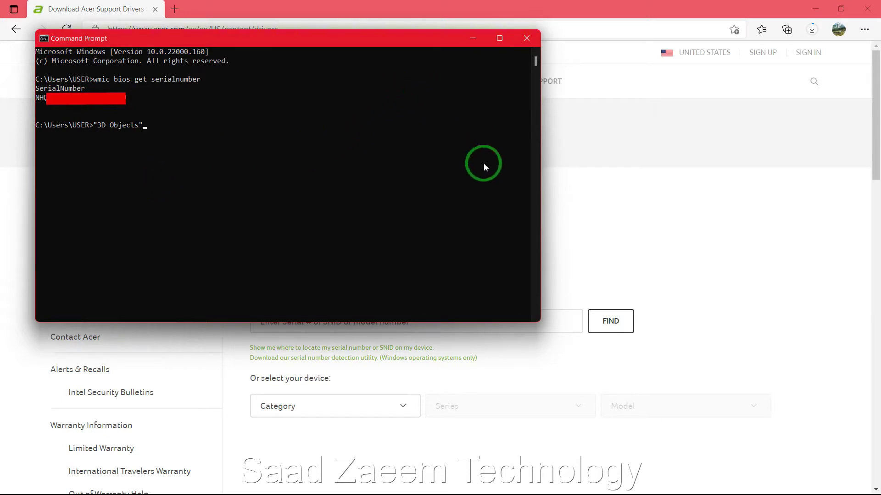
# - Paste the copied serial number into Acer's lookup field and find the device
pyautogui.click(473, 38)
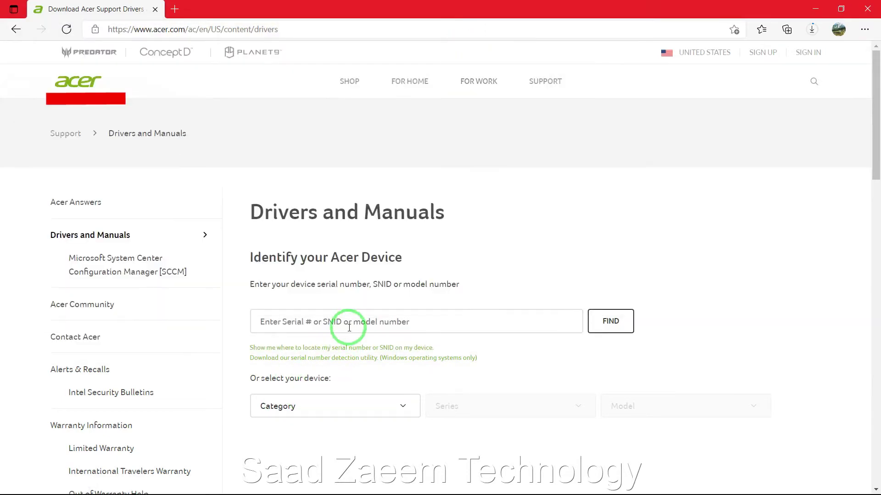
pyautogui.click(350, 326)
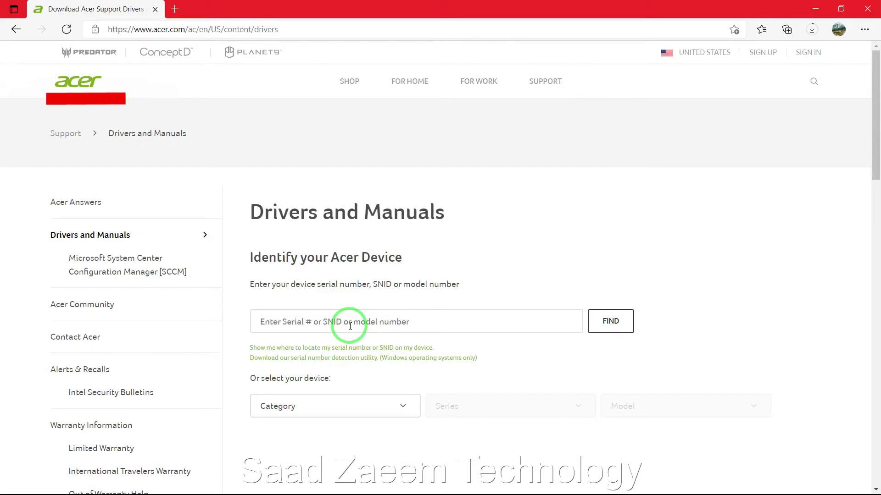
pyautogui.hotkey('ctrl', 'v')
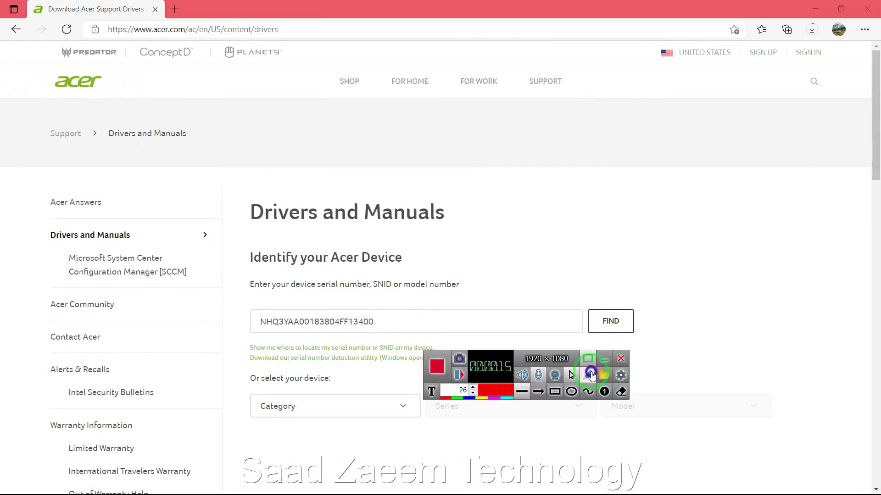
pyautogui.click(605, 360)
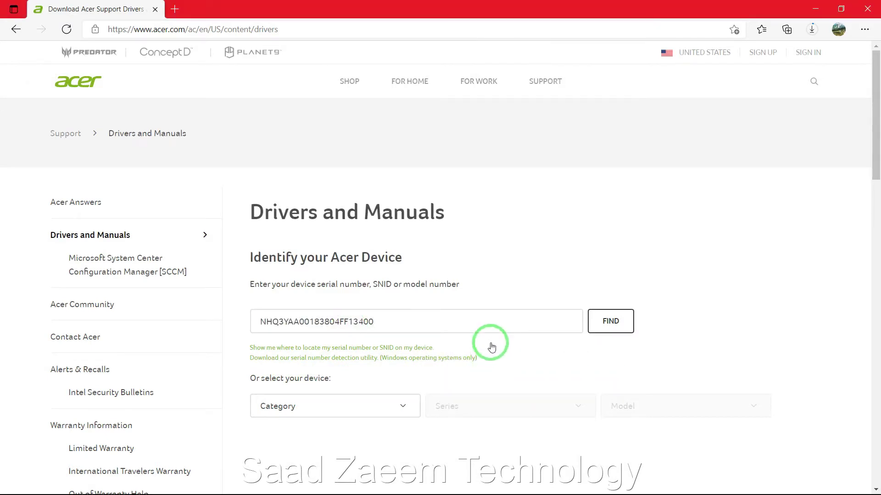
pyautogui.scroll(-1, 515, 323)
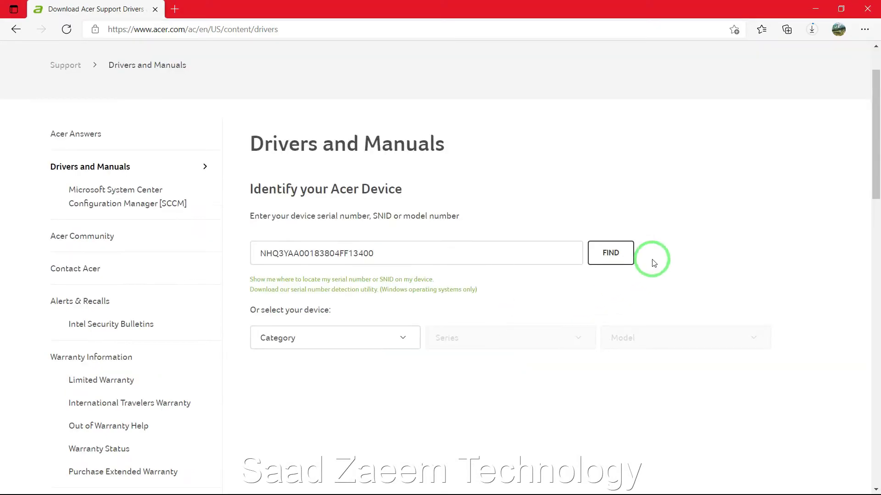
pyautogui.click(605, 254)
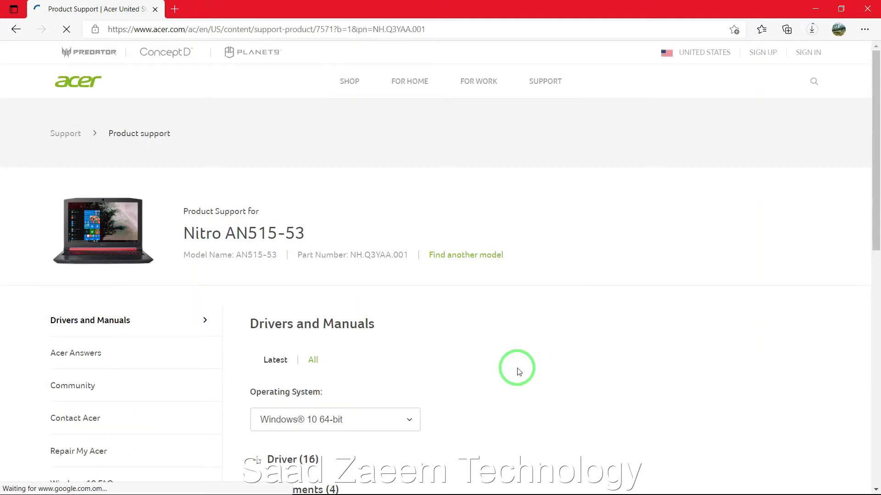
# - Keep Windows 10 64-bit, expand Driver (16), and download the Realtek Audio Driver 6.0.1.8366
pyautogui.scroll(-4, 516, 367)
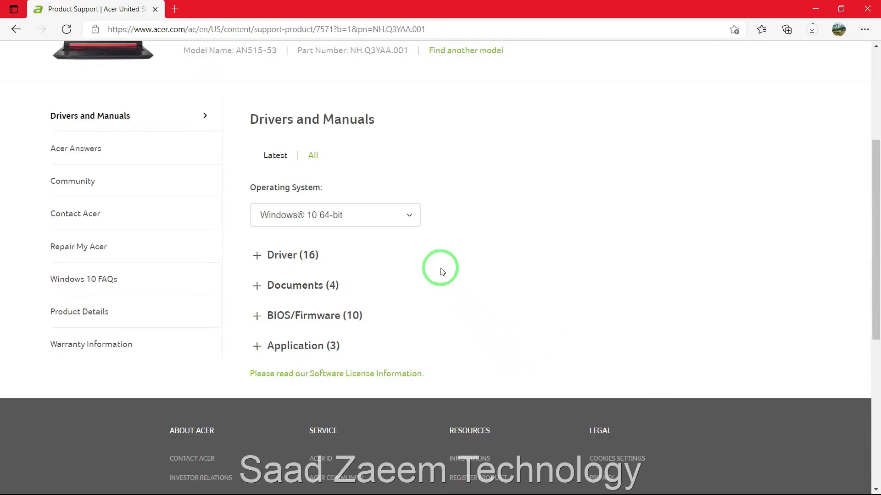
pyautogui.click(409, 217)
pyautogui.click(327, 234)
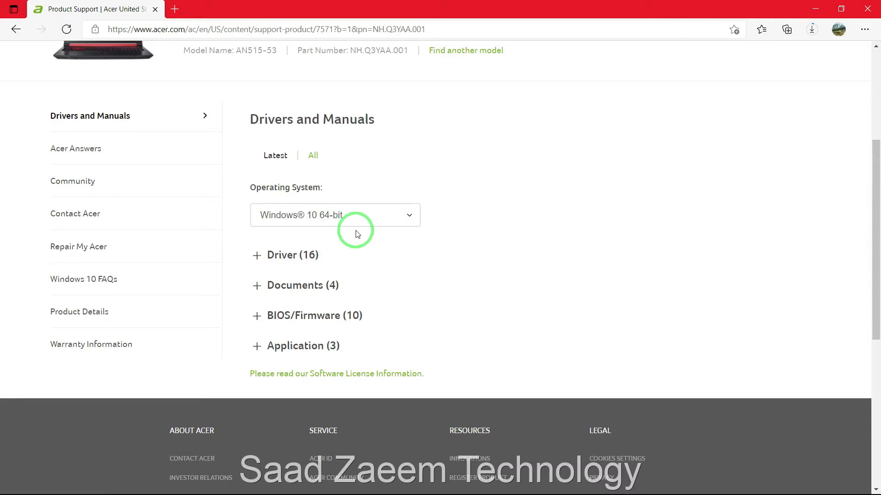
pyautogui.click(271, 256)
pyautogui.scroll(-1, 274, 258)
pyautogui.scroll(-1, 274, 256)
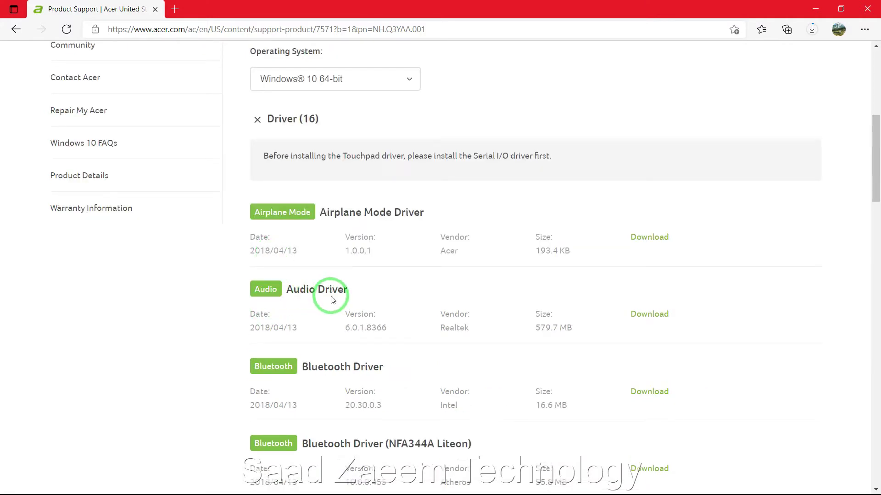
pyautogui.doubleClick(442, 329)
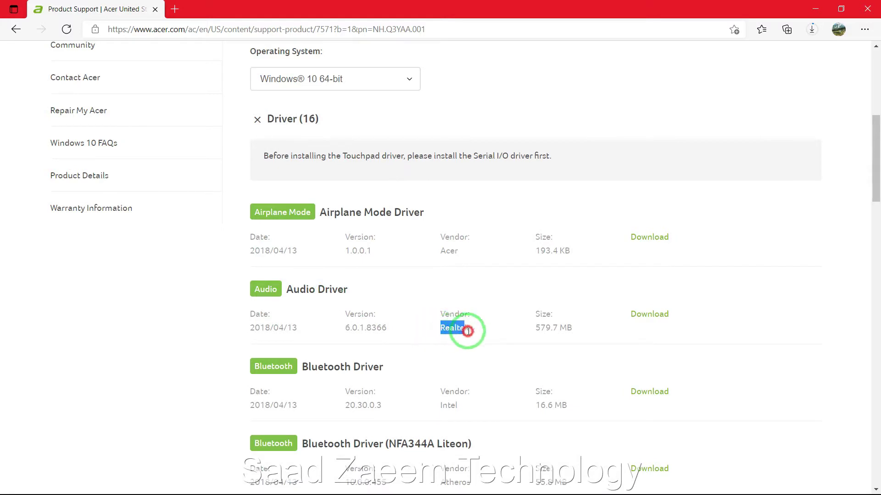
pyautogui.click(479, 330)
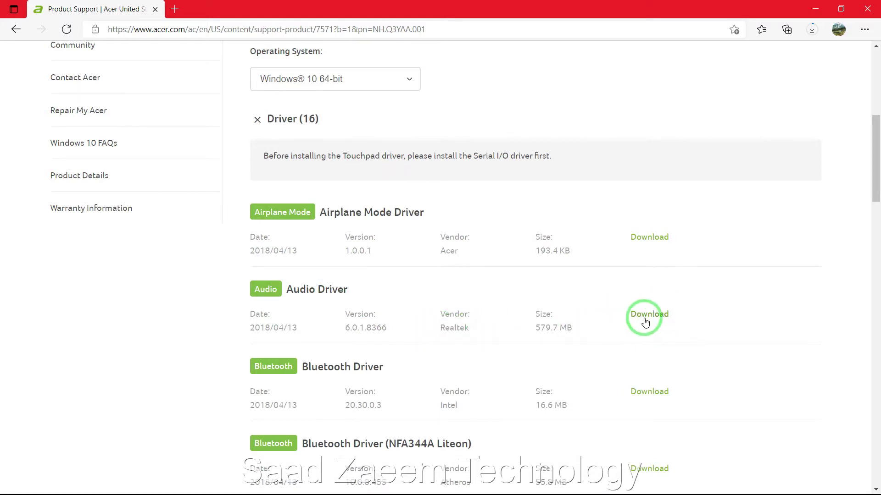
pyautogui.click(649, 317)
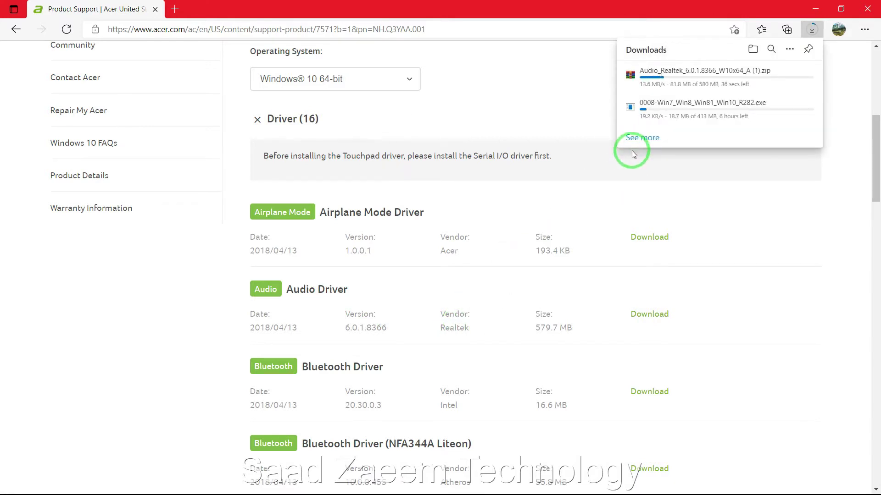
# - In a new tab, search Bing for dell audio drivers and open Dell's Drivers & Downloads page
pyautogui.click(175, 10)
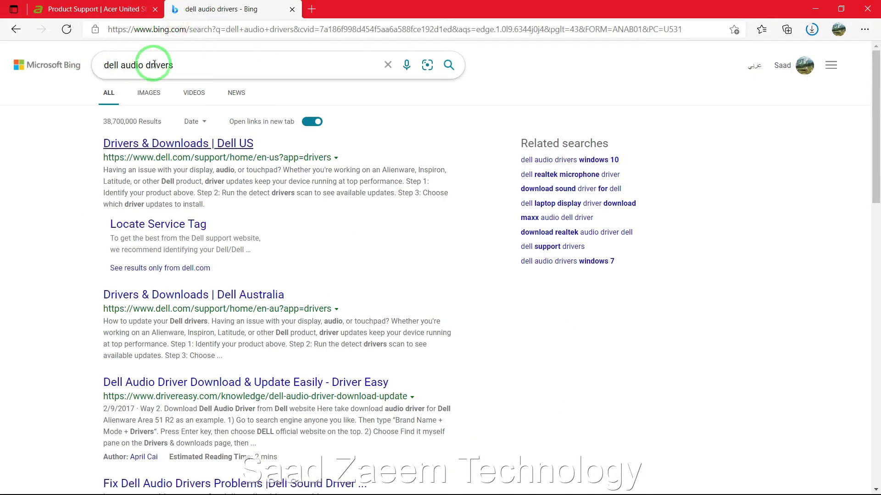
pyautogui.moveTo(179, 64); pyautogui.dragTo(91, 65)
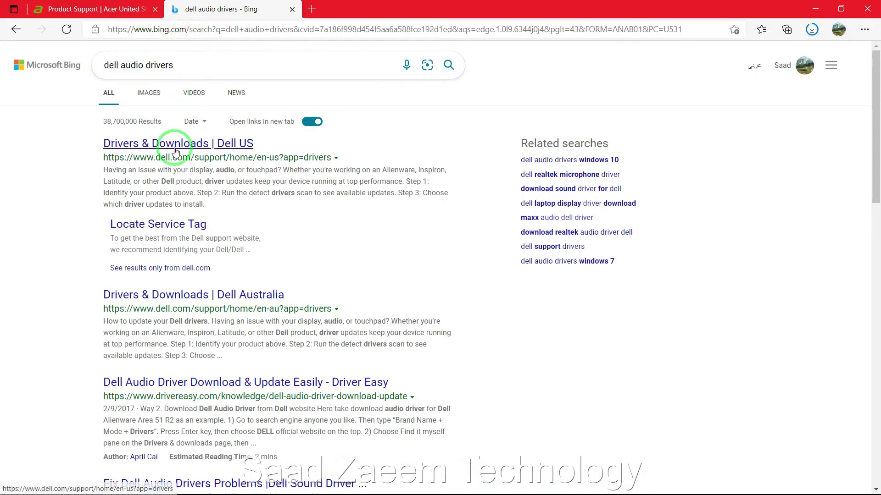
pyautogui.click(156, 142)
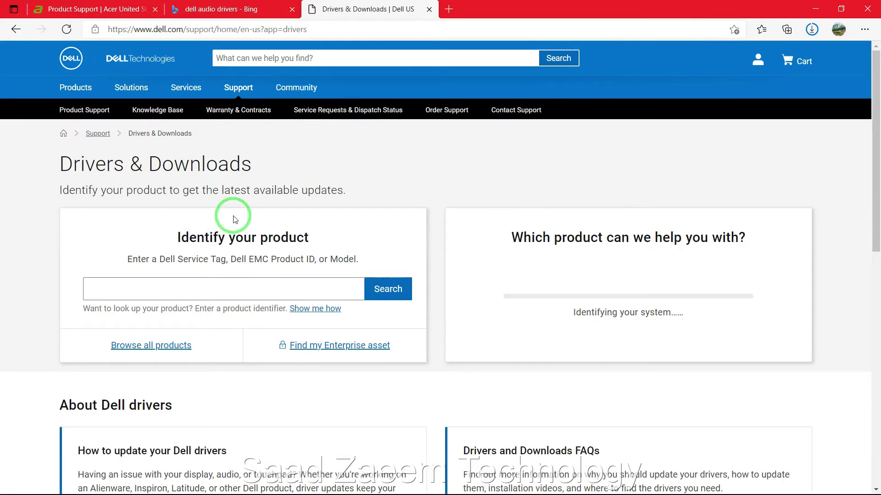
pyautogui.scroll(-1, 236, 217)
pyautogui.click(127, 218)
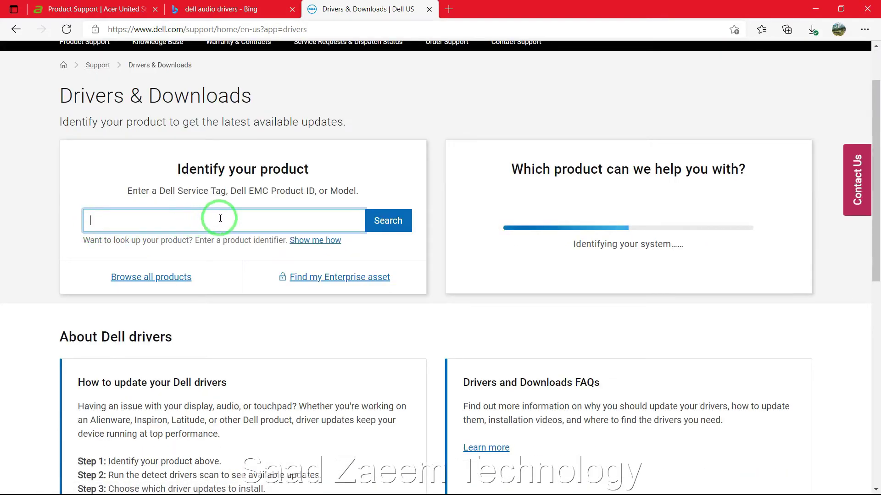
# - Glance at the Acer tab, then change the Bing query from dell to hp, then lenovo
pyautogui.click(91, 9)
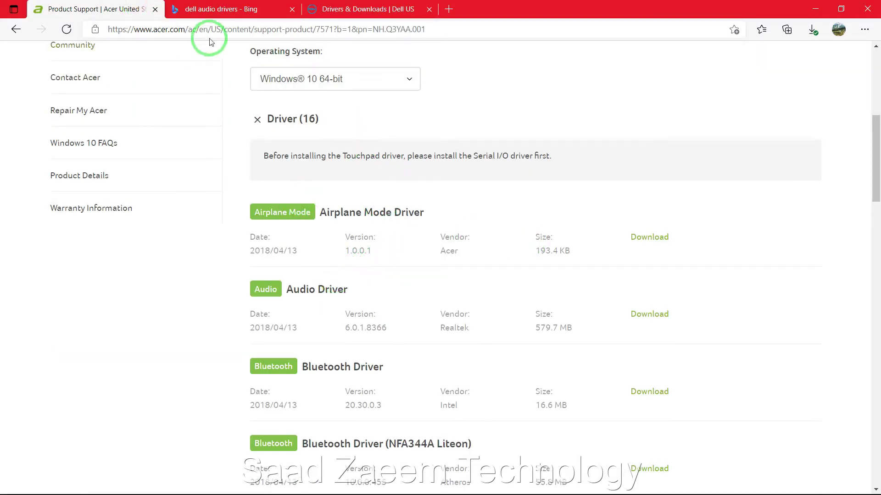
pyautogui.click(225, 10)
pyautogui.click(118, 65)
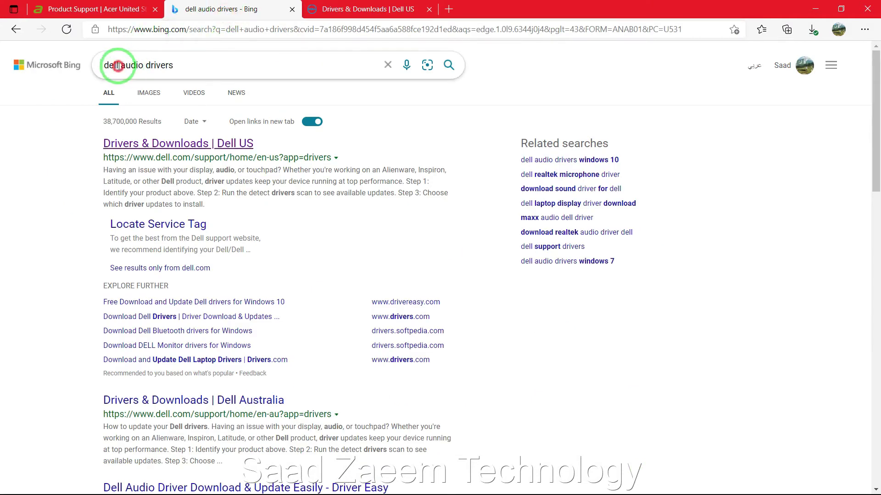
pyautogui.press('BackSpace')
pyautogui.press('BackSpace')
pyautogui.press('BackSpace')
pyautogui.press('BackSpace')
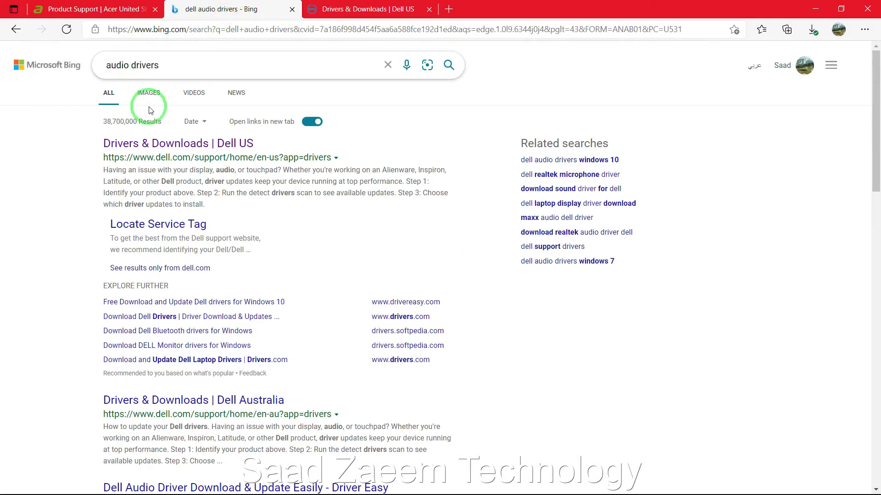
pyautogui.write('hp')
pyautogui.press('BackSpace')
pyautogui.press('BackSpace')
pyautogui.write('lenovo')
# - Open the downloaded Realtek zip in WinRAR from Edge's downloads and dismiss the license reminder
pyautogui.click(92, 10)
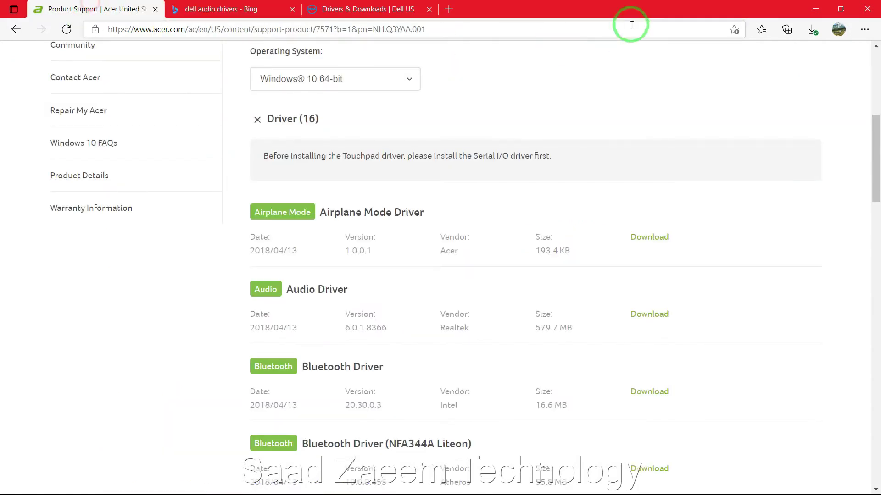
pyautogui.click(813, 30)
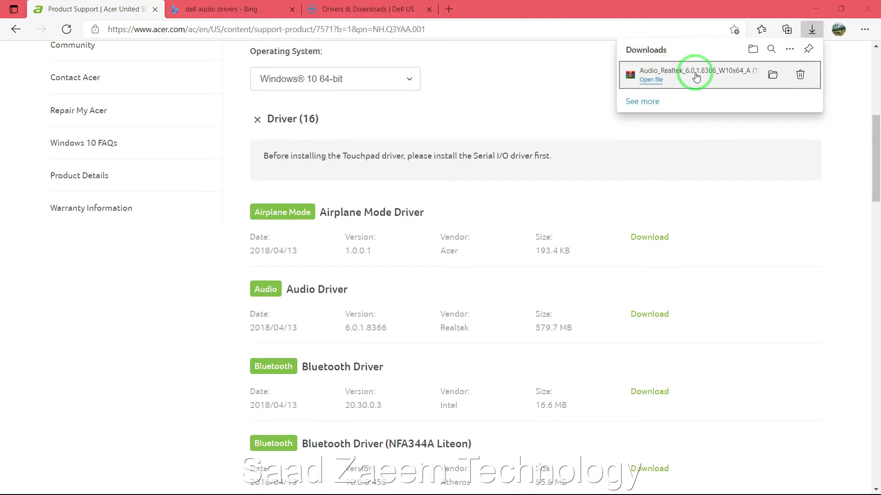
pyautogui.click(651, 81)
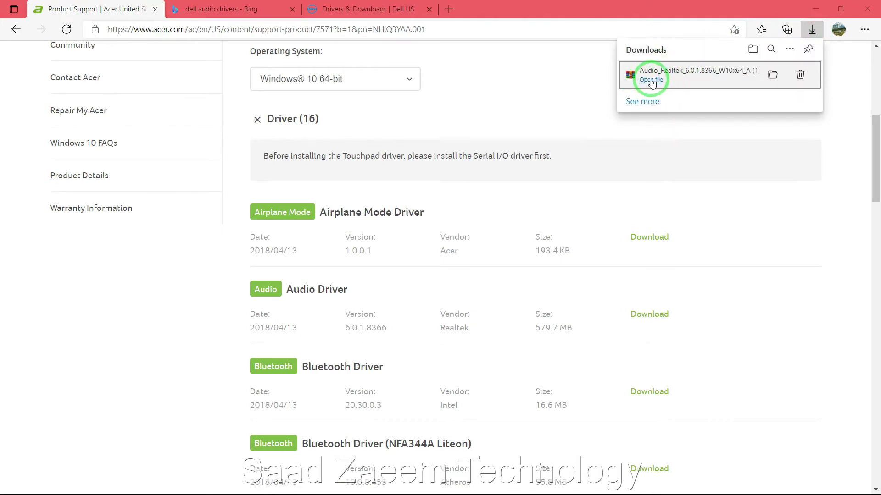
pyautogui.doubleClick(213, 139)
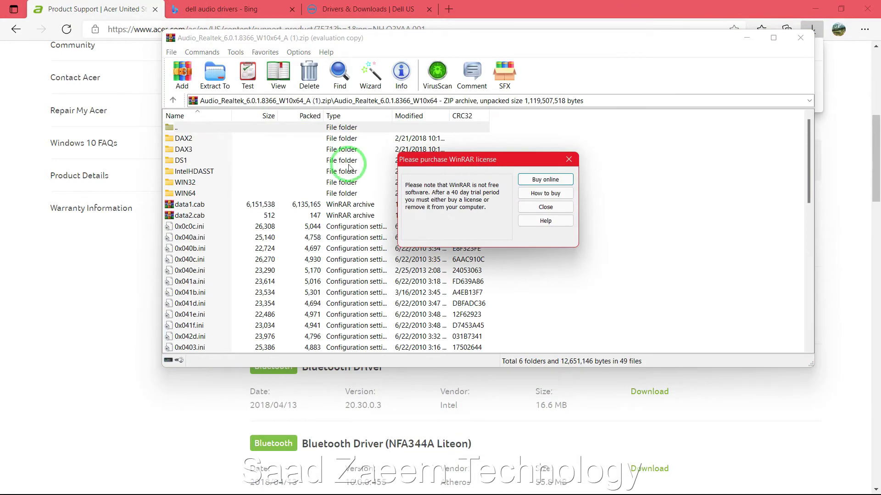
pyautogui.click(548, 208)
pyautogui.press('BackSpace')
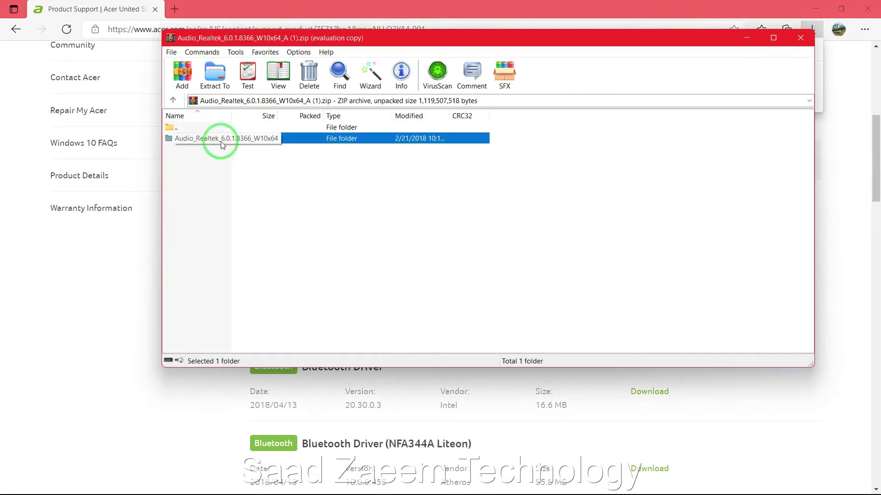
# - Open the Audio_Realtek_6.0.1.8366_W10x64 folder and run Setup.exe
pyautogui.doubleClick(298, 143)
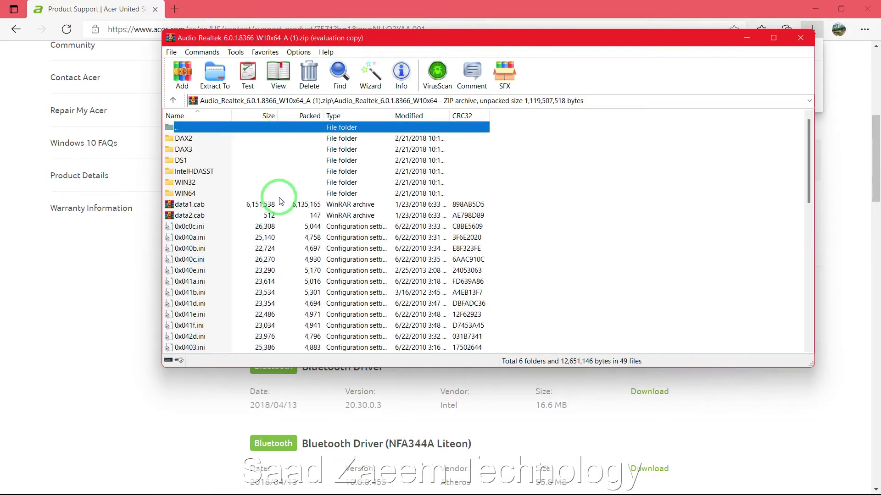
pyautogui.scroll(-9, 280, 201)
pyautogui.scroll(-3, 277, 207)
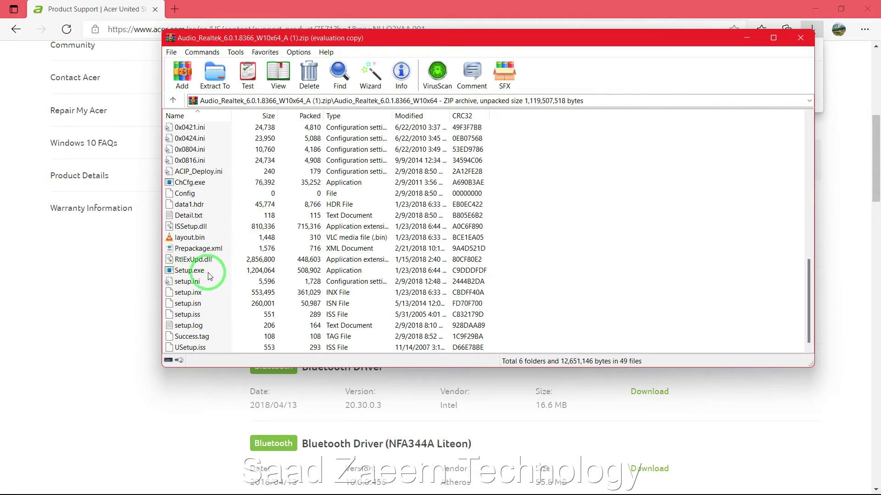
pyautogui.click(341, 272)
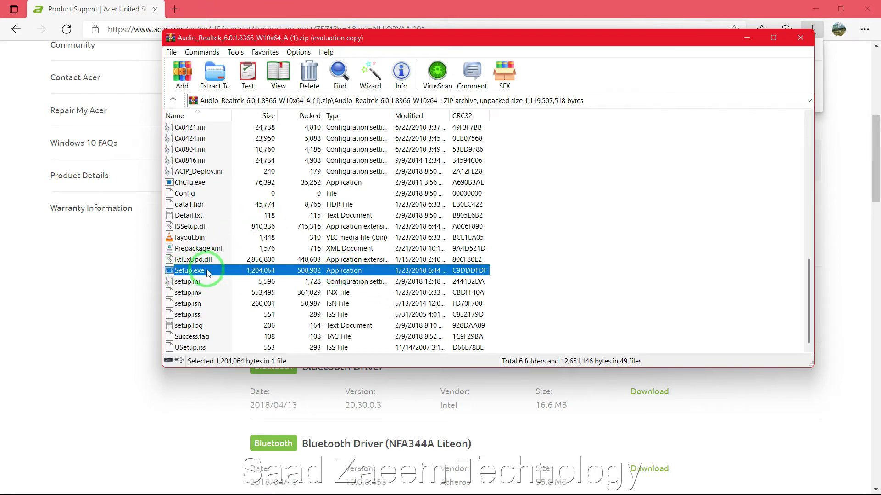
pyautogui.doubleClick(192, 271)
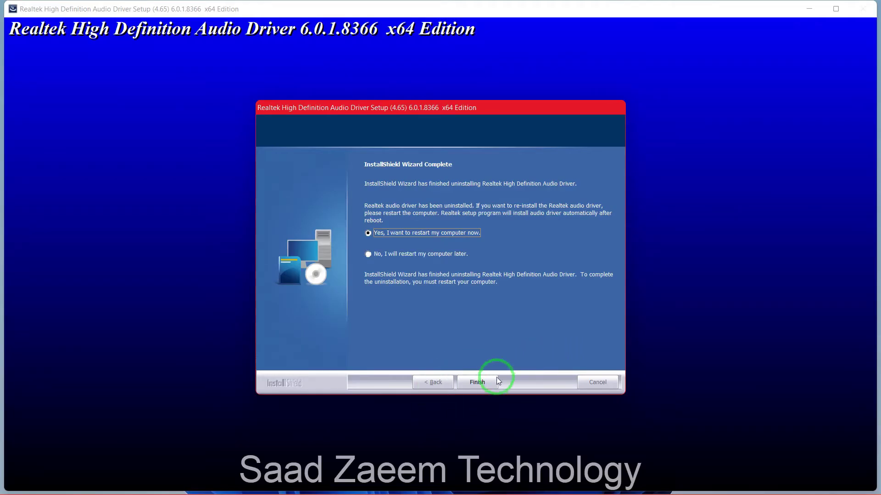
# - Finish uninstalling with a restart, then install Realtek HD Audio Driver 6.0.1.8366 through to completion
pyautogui.click(476, 383)
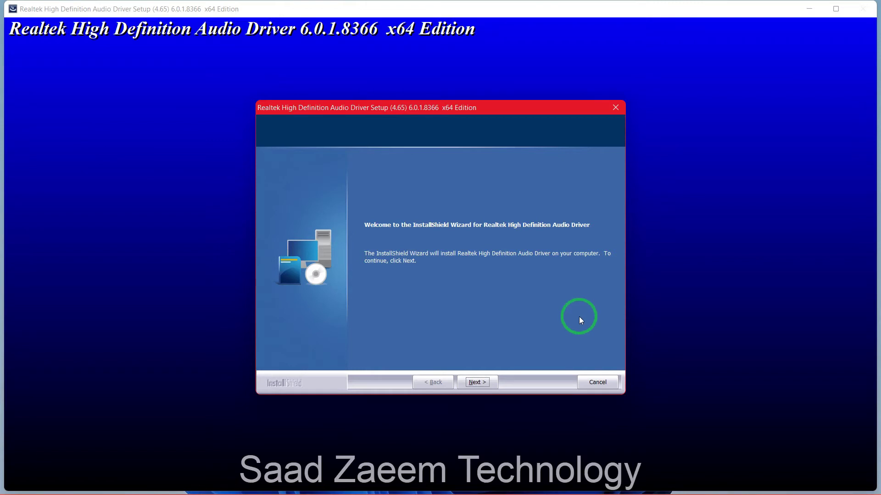
pyautogui.click(471, 371)
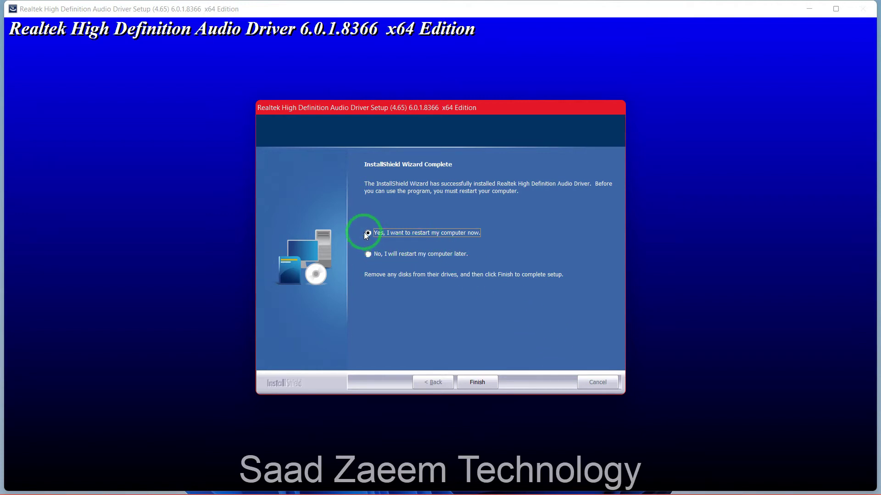
pyautogui.click(484, 383)
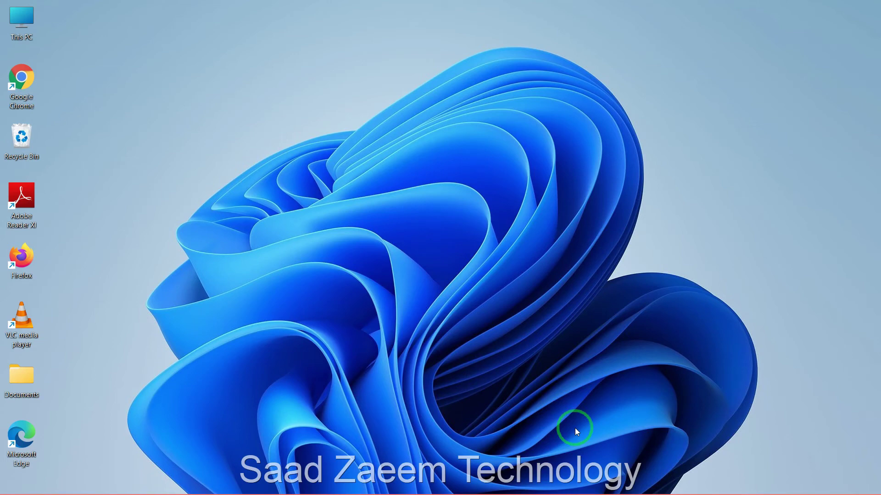
# - Open Device Manager from a Start menu search for 'devi'
pyautogui.press('super')
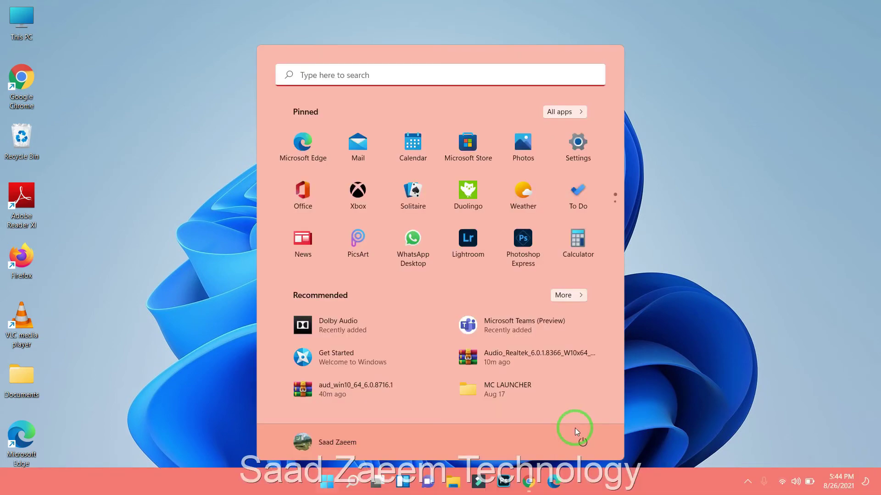
pyautogui.write('devi')
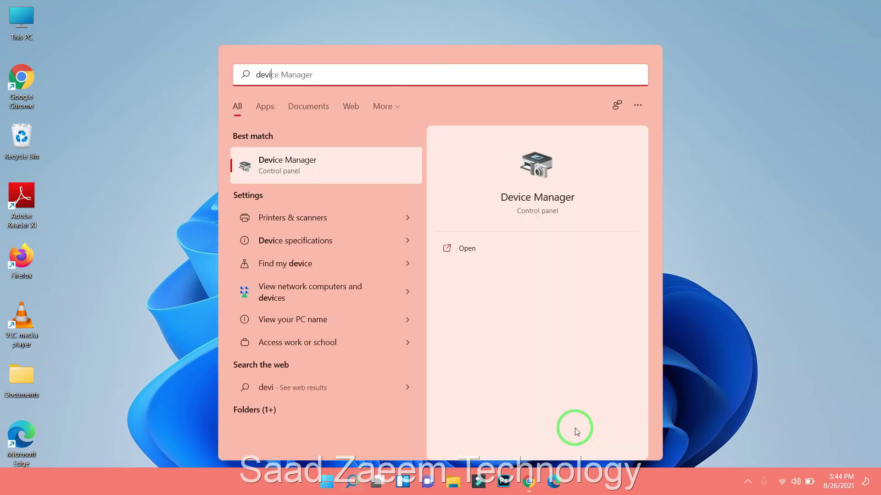
pyautogui.press('Return')
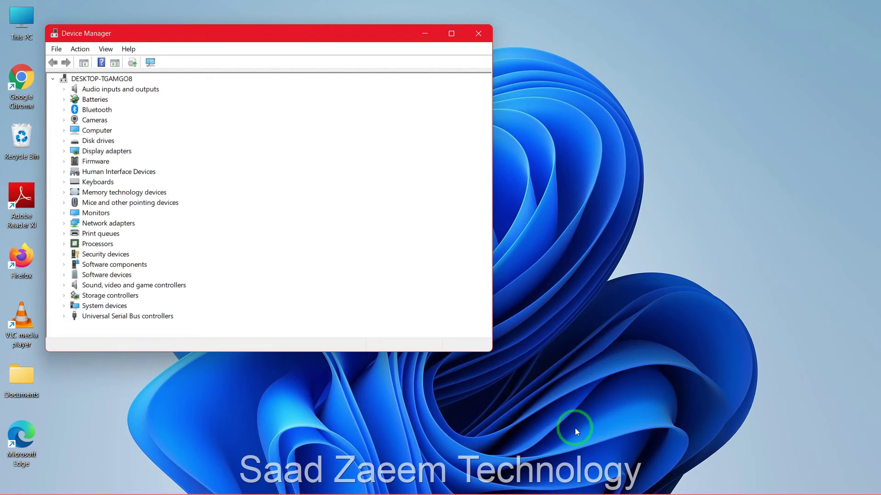
# - Open the Realtek High Definition Audio properties from Sound, video and game controllers
pyautogui.click(64, 285)
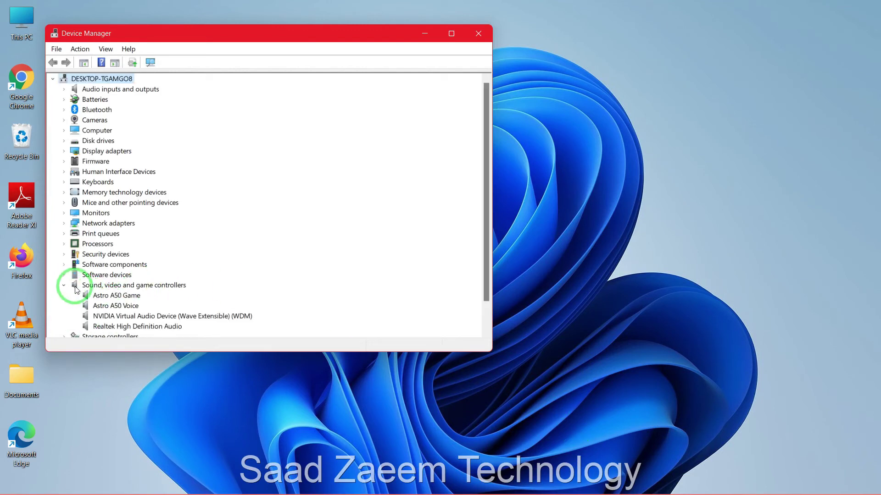
pyautogui.click(128, 326)
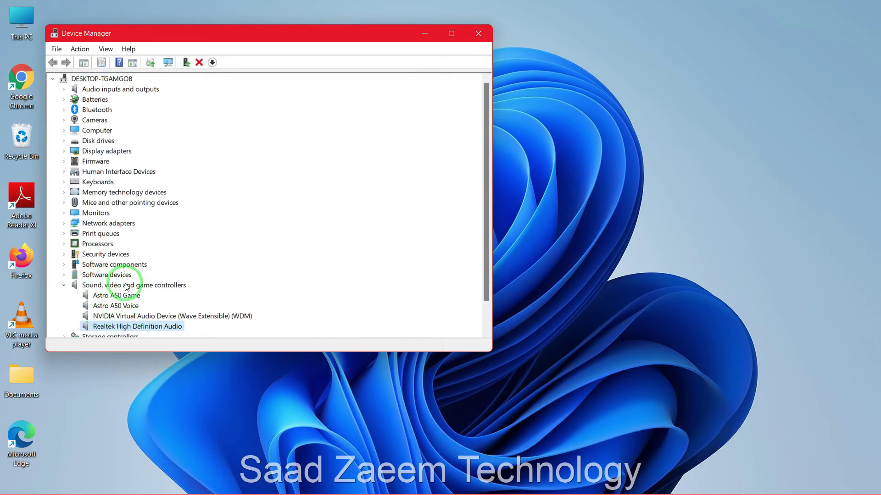
pyautogui.scroll(-1, 140, 274)
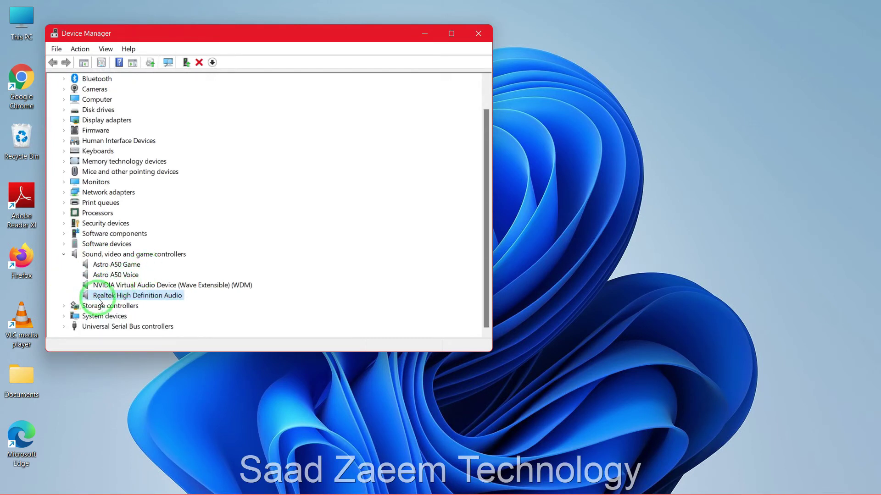
pyautogui.rightClick(144, 295)
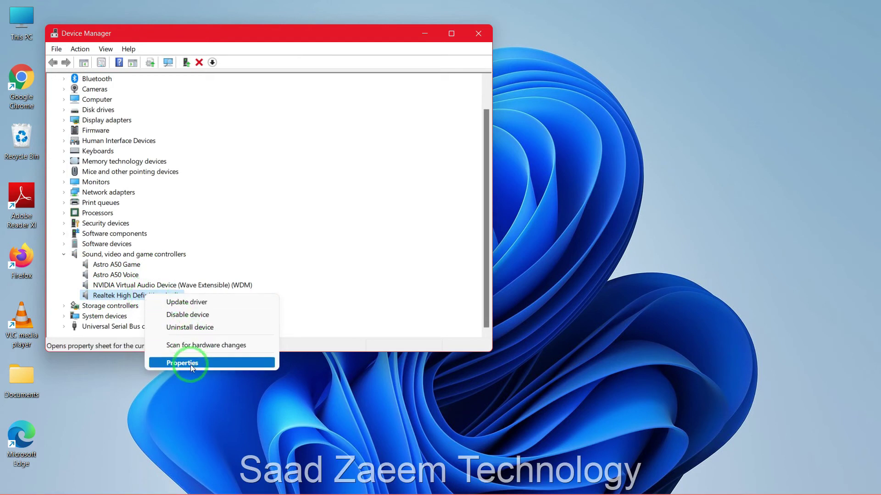
pyautogui.click(176, 364)
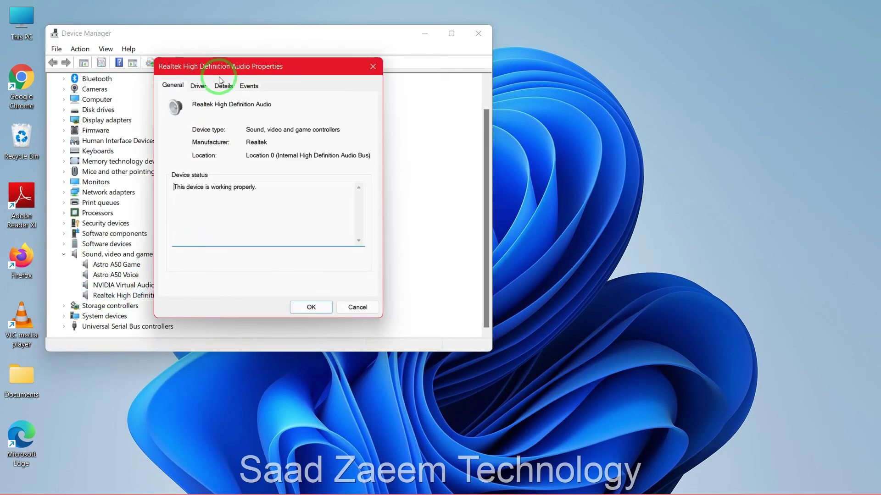
# - Check the Realtek driver details (Realtek Semiconductor Corp., 2/6/2018, 6.0.1.8366), then close properties
pyautogui.click(195, 87)
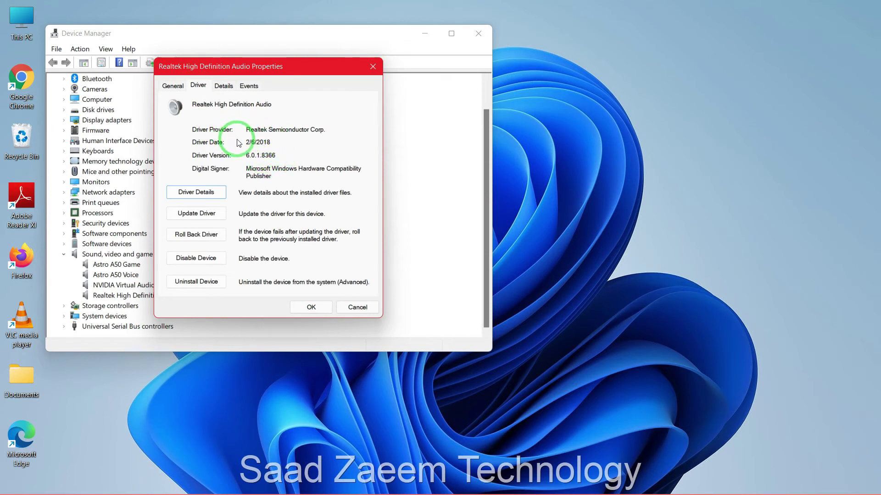
pyautogui.moveTo(247, 145); pyautogui.dragTo(281, 145)
pyautogui.click(281, 146)
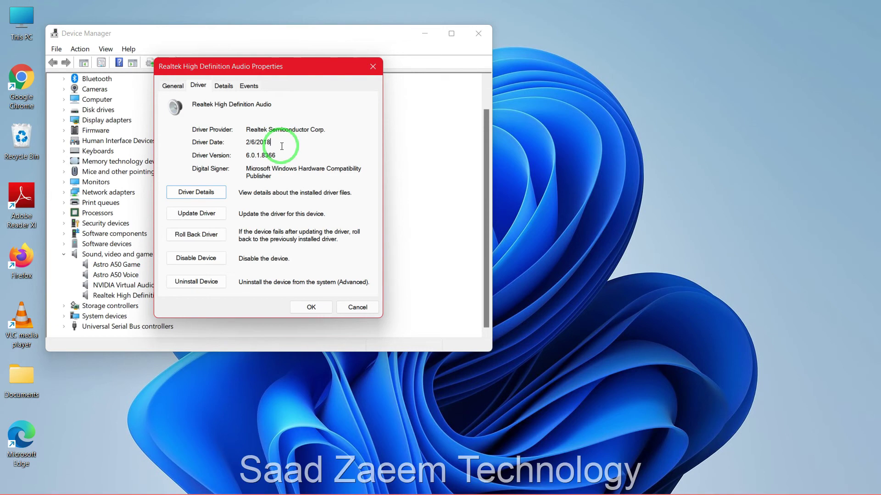
pyautogui.press('Home')
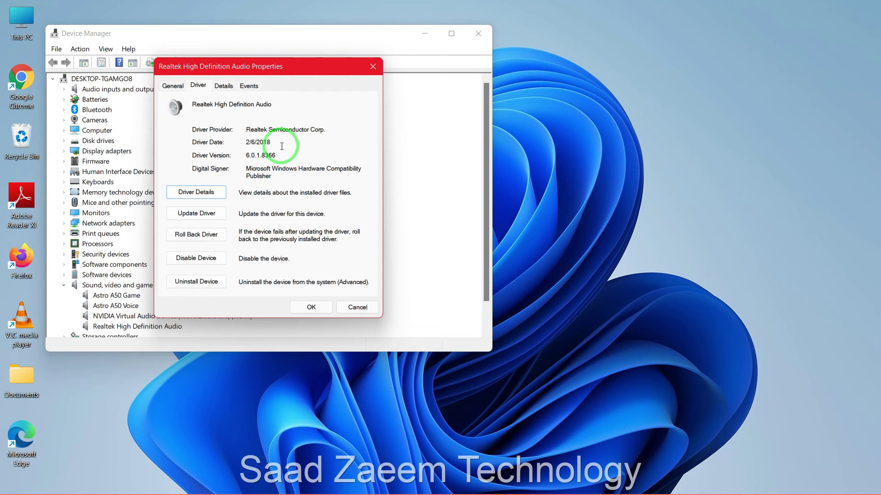
pyautogui.click(305, 307)
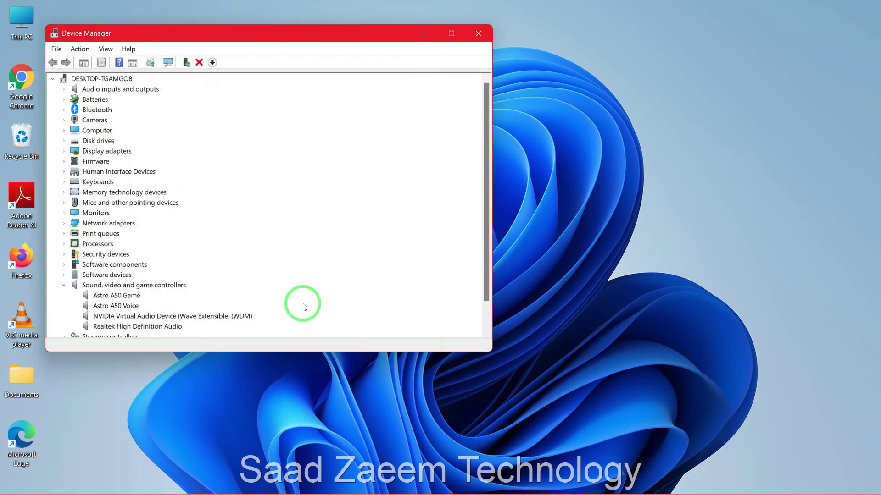
# - Close Device Manager and open Control Panel from a Start search for 'con'
pyautogui.click(478, 34)
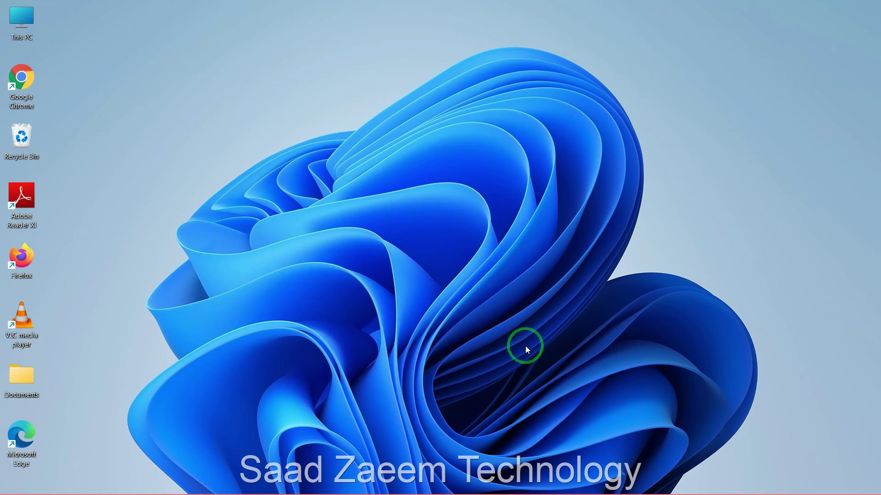
pyautogui.press('super')
pyautogui.write('con')
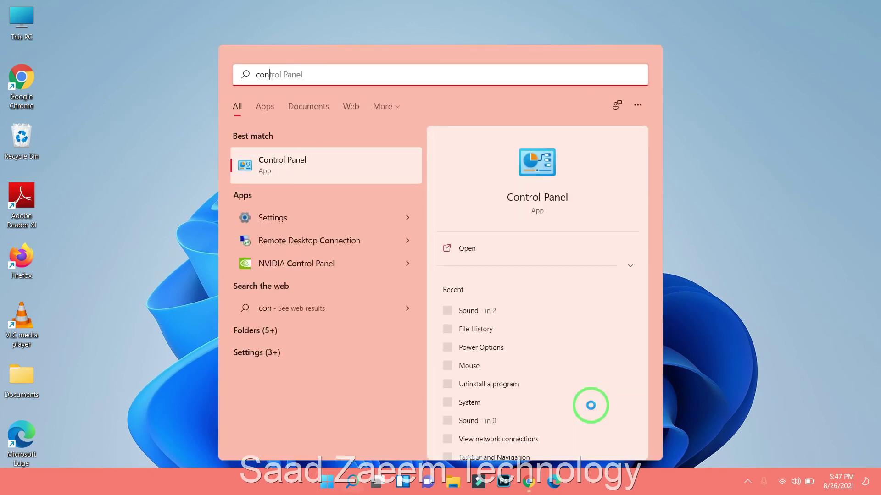
pyautogui.press('Return')
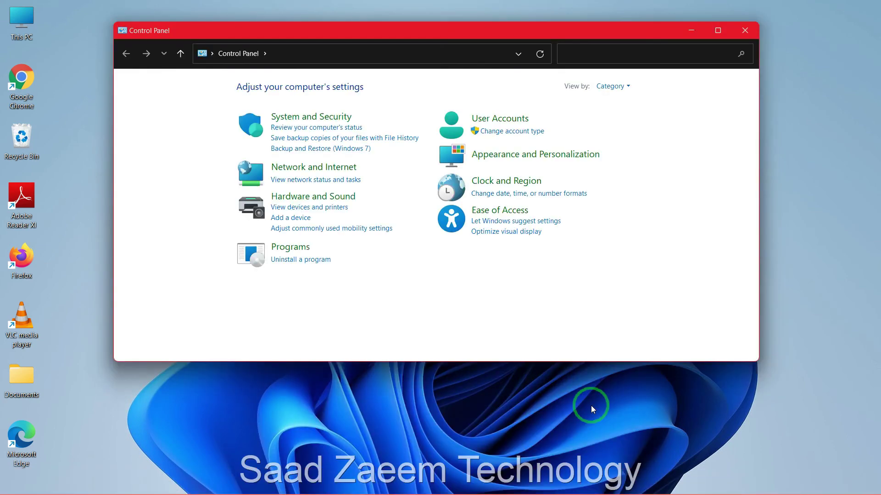
# - Show the Installed Updates list under Programs
pyautogui.click(581, 52)
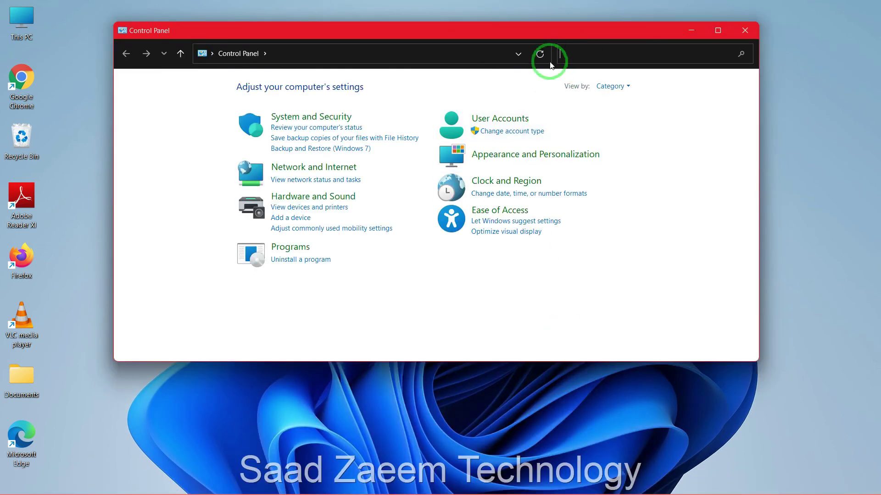
pyautogui.click(295, 261)
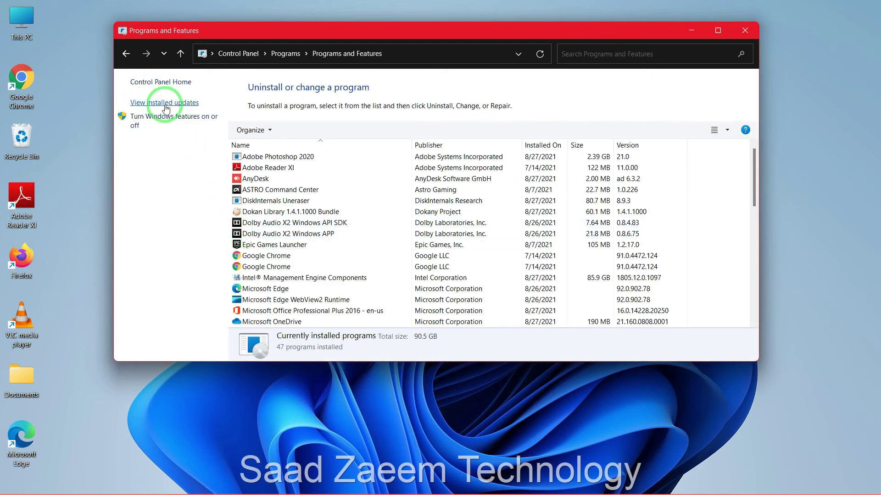
pyautogui.click(182, 103)
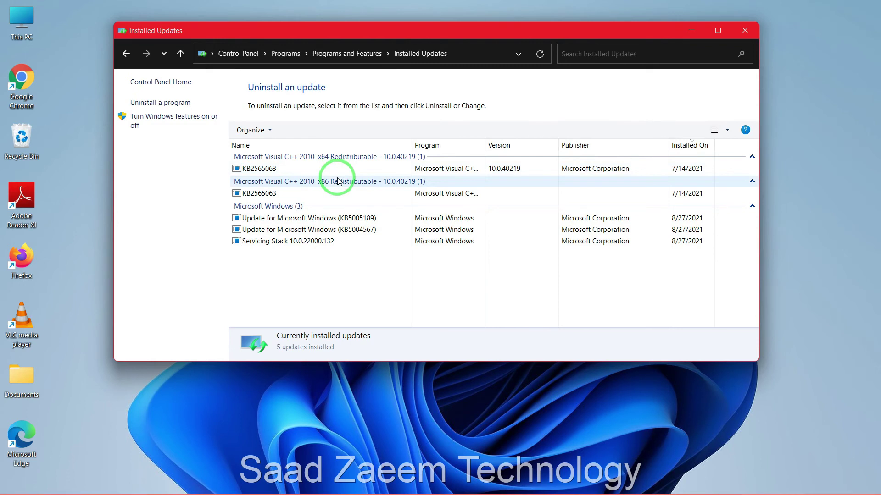
# - Decline uninstalling KB5005189, keeping all five updates, and close the Installed Updates window
pyautogui.click(321, 170)
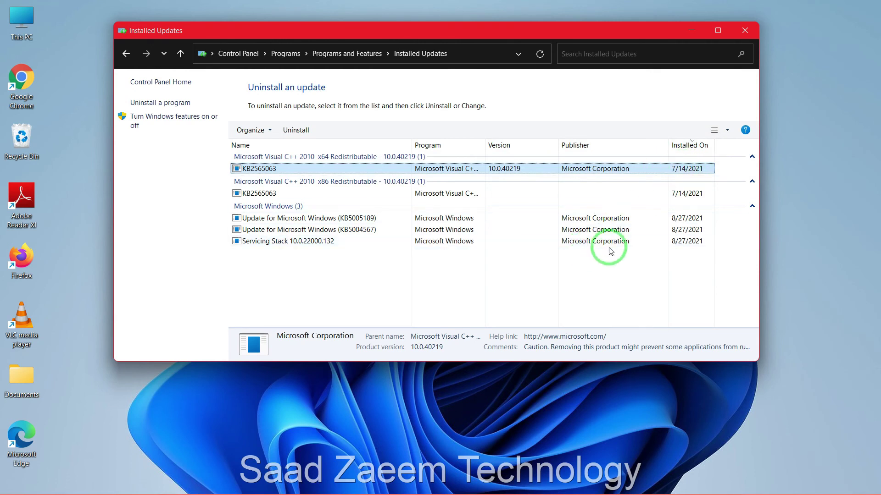
pyautogui.click(667, 268)
pyautogui.click(359, 218)
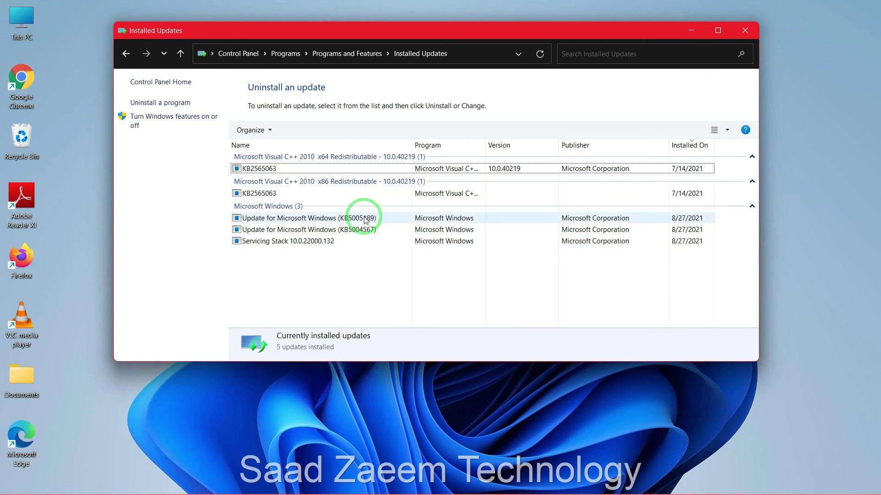
pyautogui.click(296, 130)
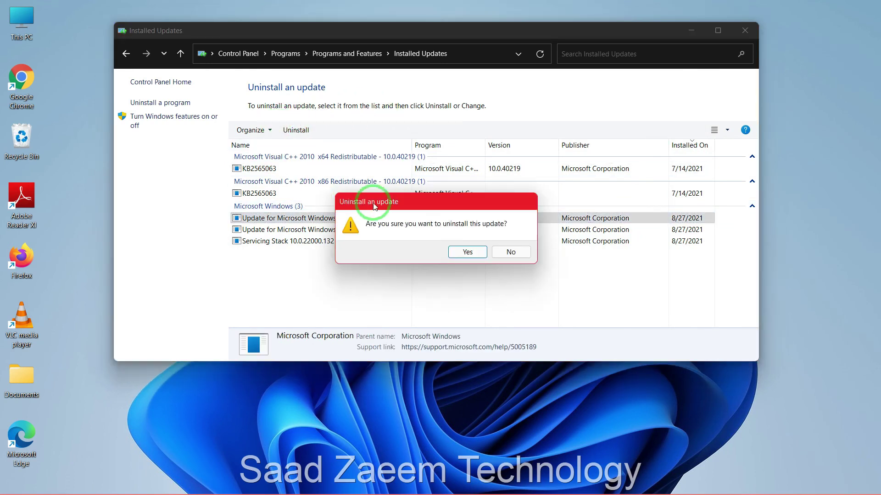
pyautogui.click(512, 252)
pyautogui.click(487, 278)
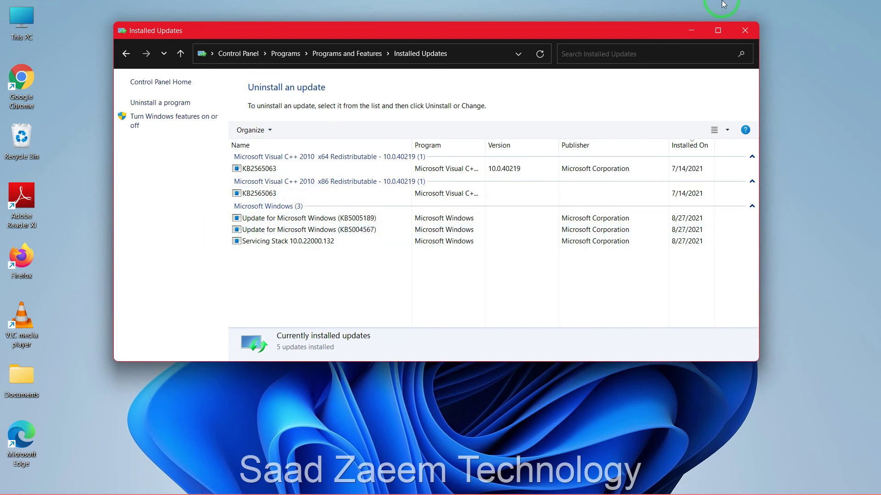
pyautogui.click(745, 31)
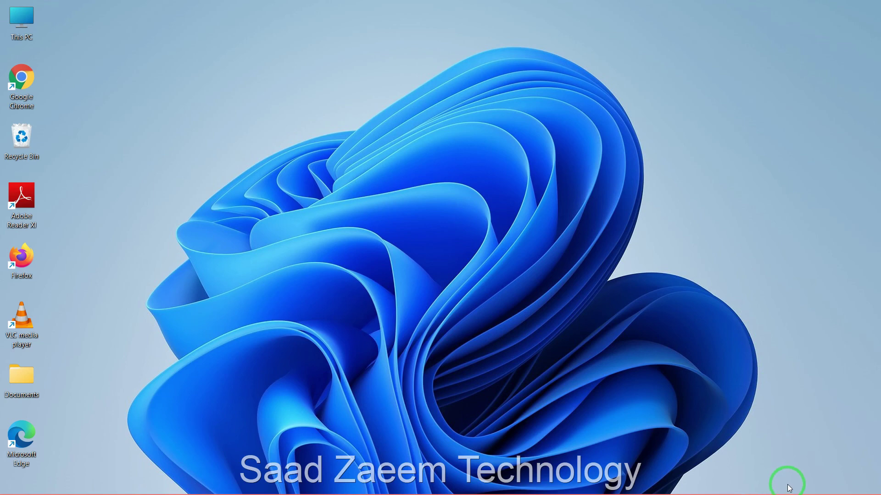
# - Open the Sound settings page from the speaker tray icon
pyautogui.press('super')
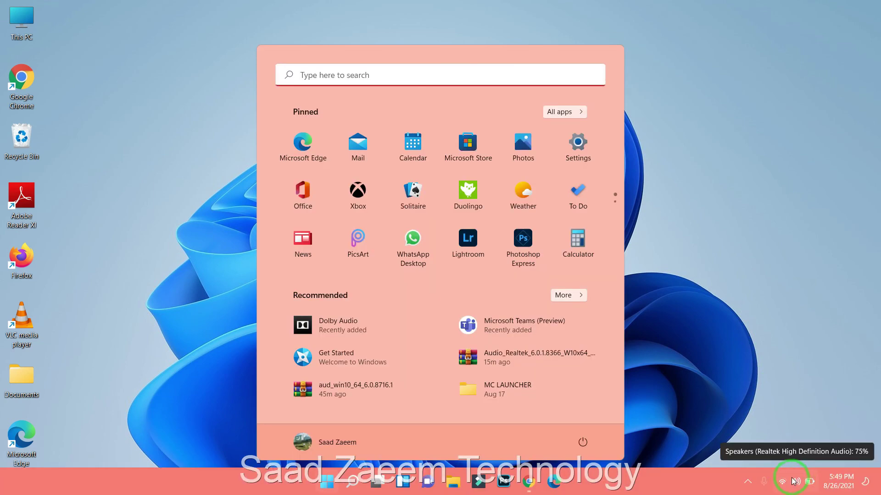
pyautogui.rightClick(793, 482)
pyautogui.click(772, 448)
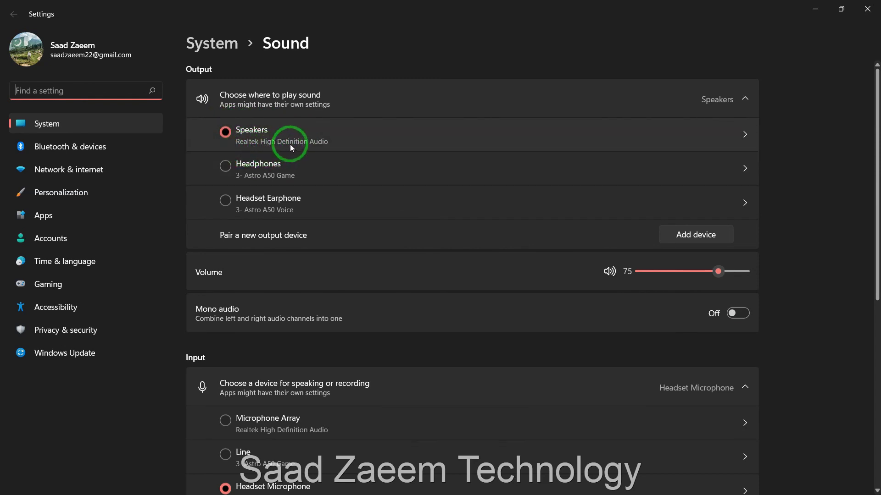
pyautogui.scroll(-6, 358, 207)
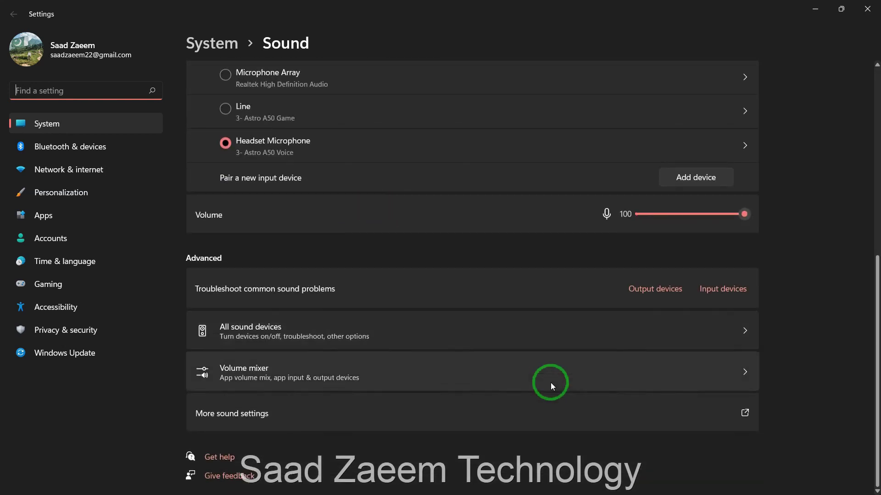
# - Confirm Speakers (Realtek High Definition Audio) is the default playback device, then close Sound and Settings
pyautogui.click(744, 413)
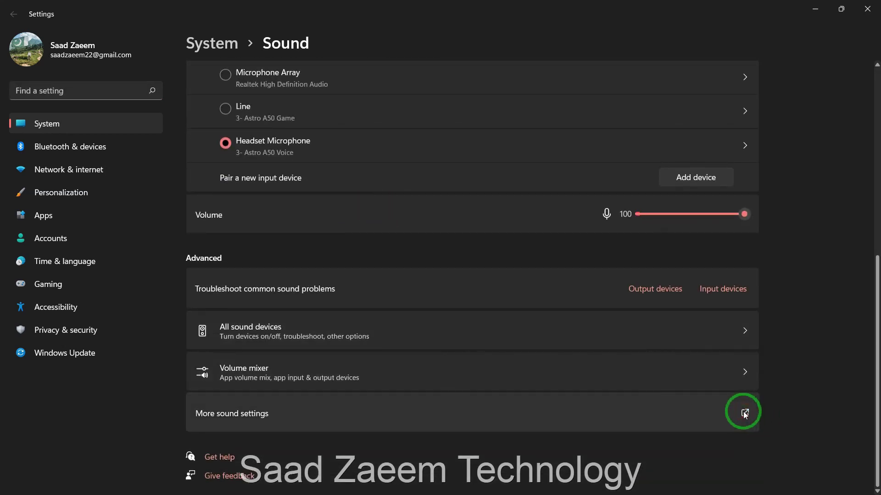
pyautogui.moveTo(107, 43); pyautogui.dragTo(341, 62)
pyautogui.click(343, 188)
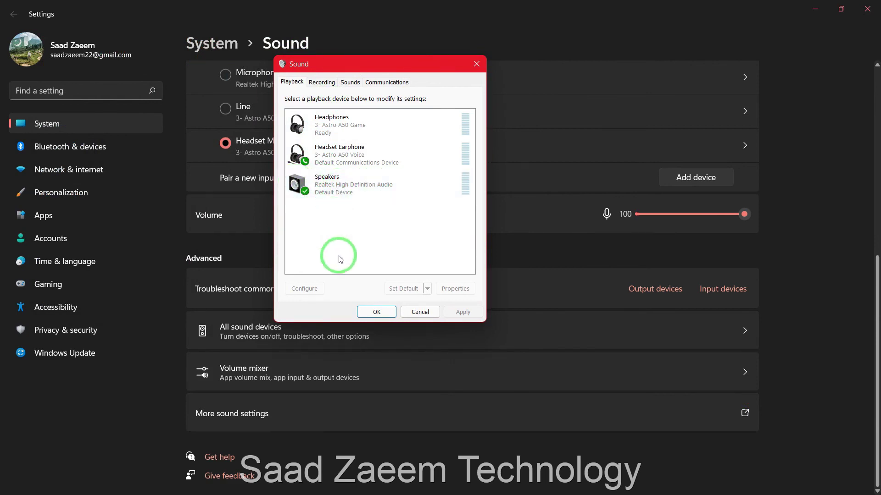
pyautogui.click(382, 313)
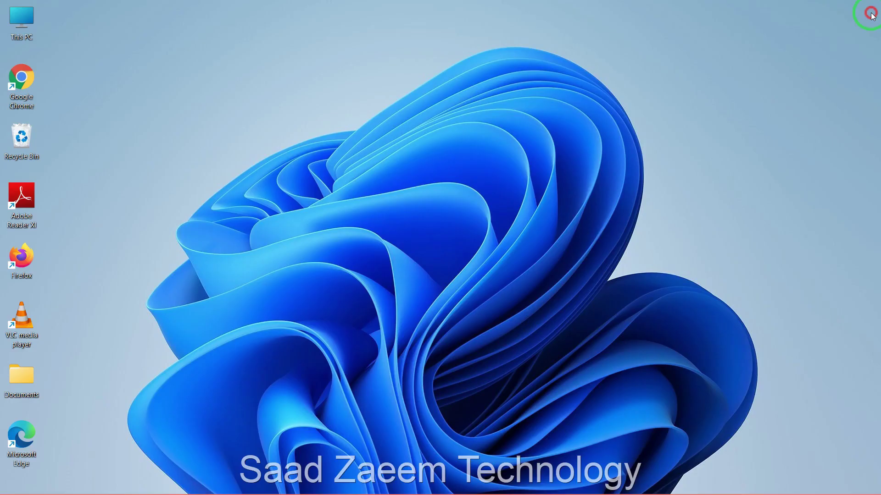
pyautogui.click(867, 8)
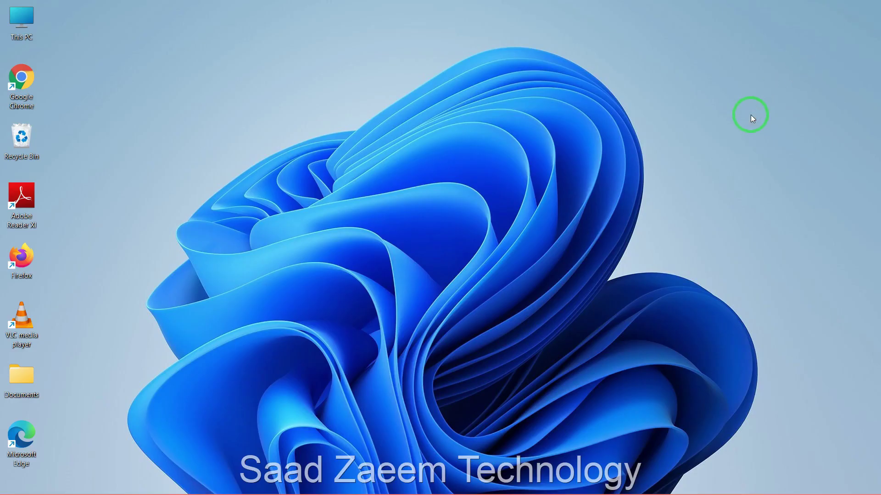